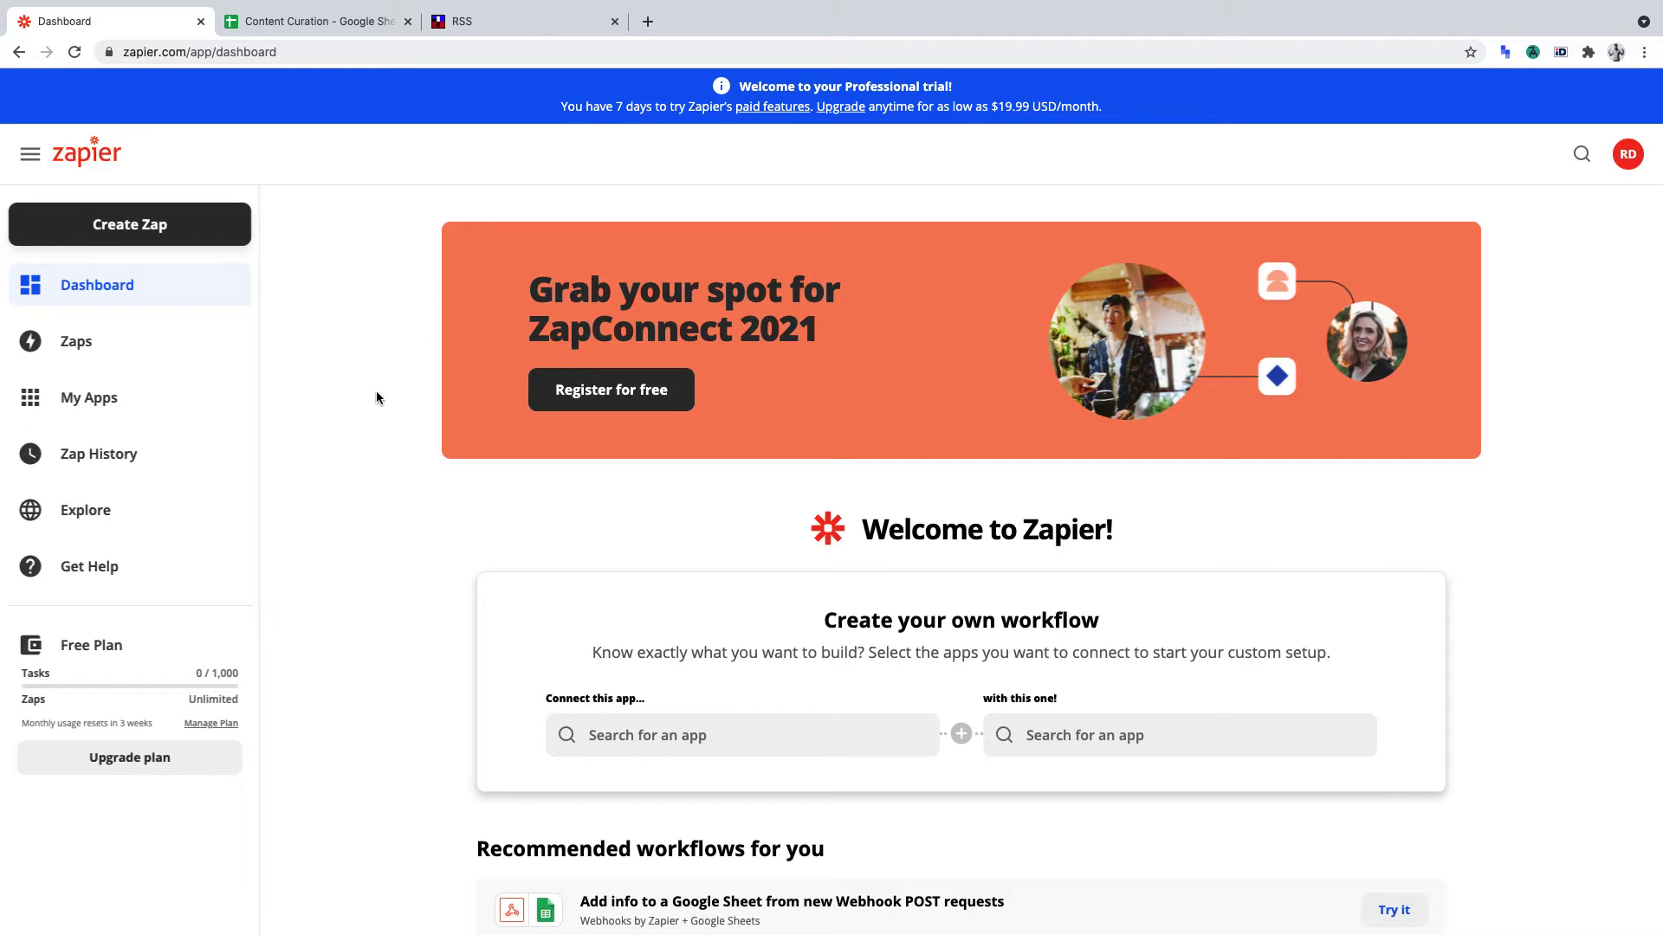
- Switch to the Content Curation spreadsheet, which has only empty Title and Link columns
click(331, 23)
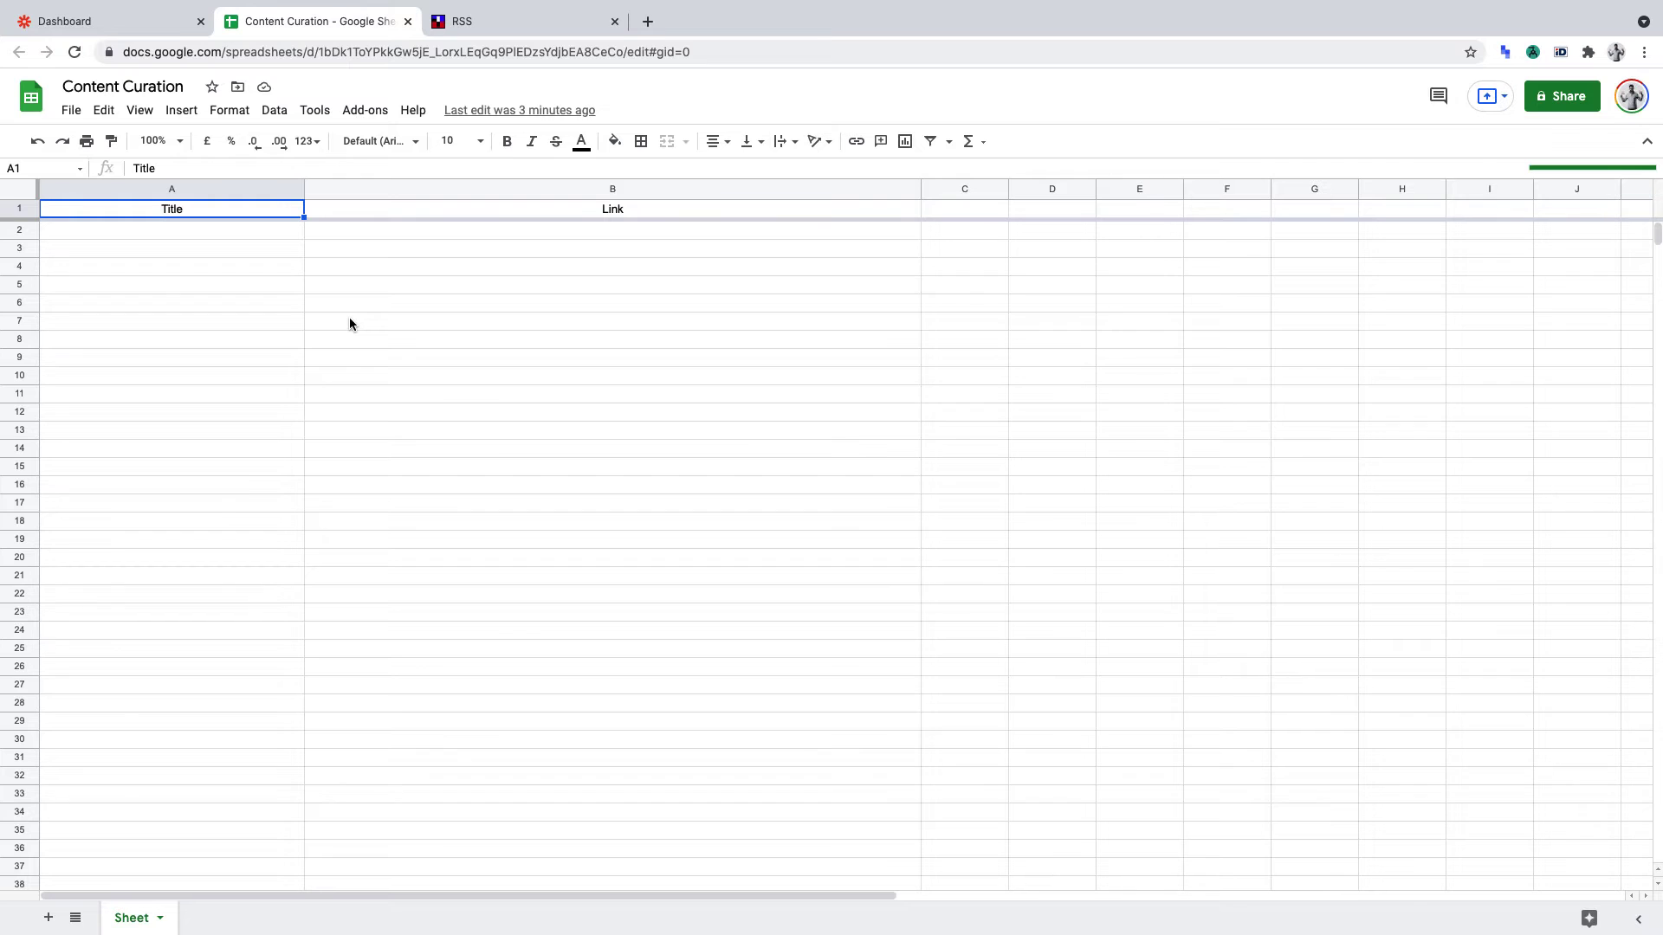
- Bring up paulgraham.com/rss.html, which links to the scraped essays feed
click(512, 24)
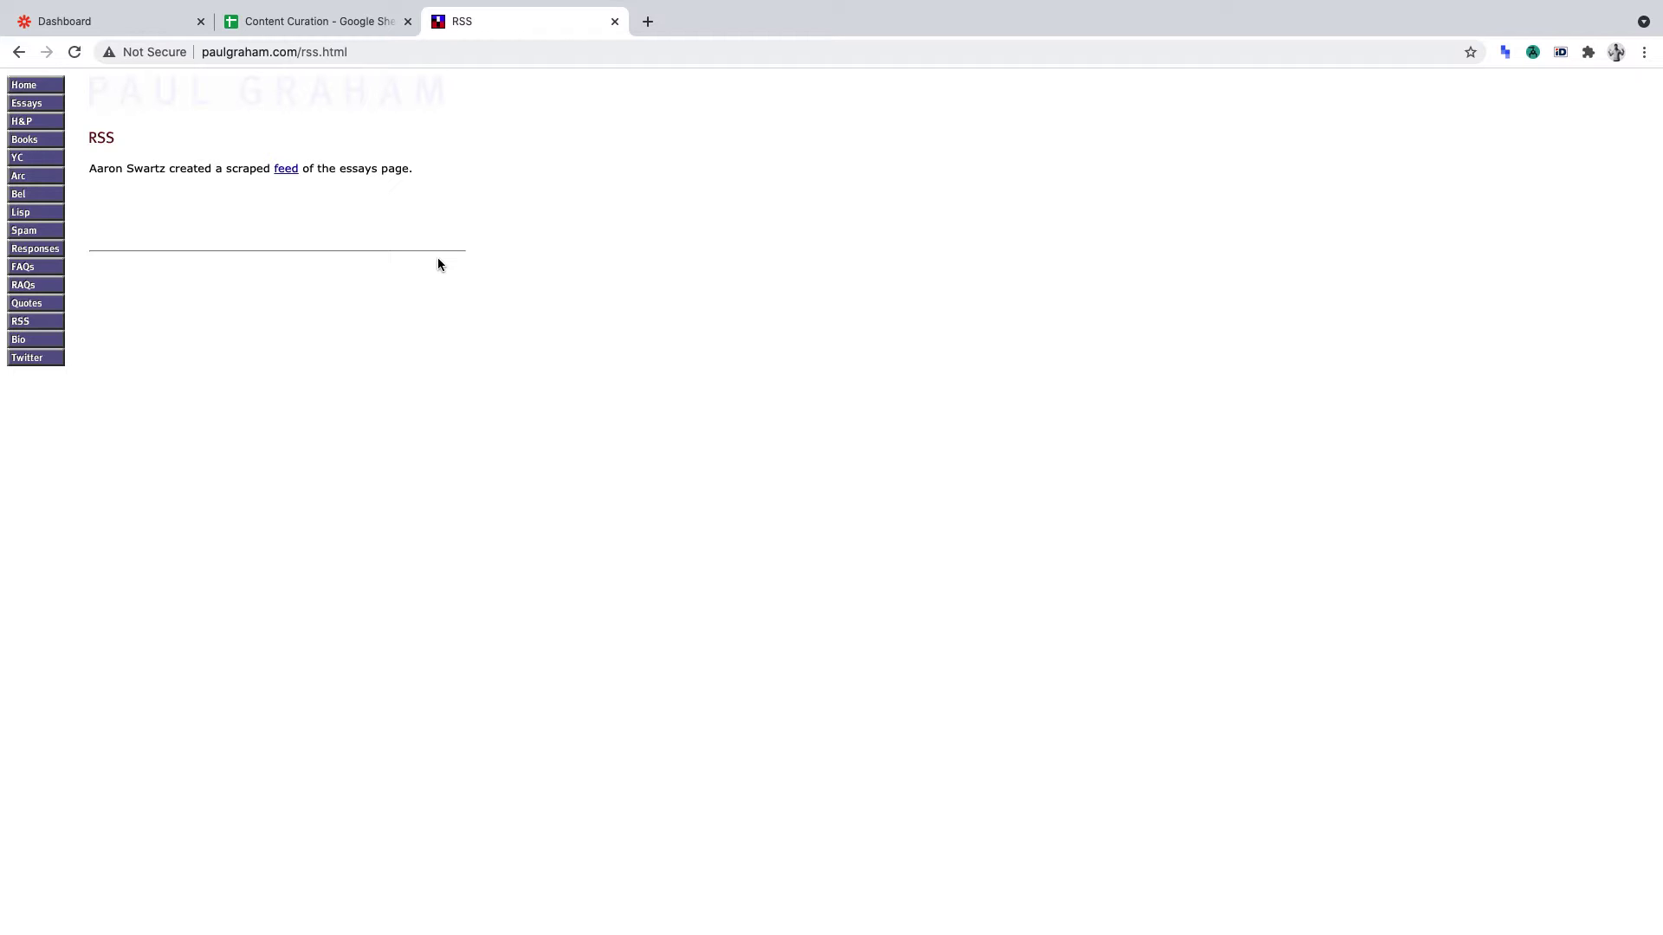
- Create a new zap with RSS by Zapier's New Item in Feed as the trigger
click(137, 24)
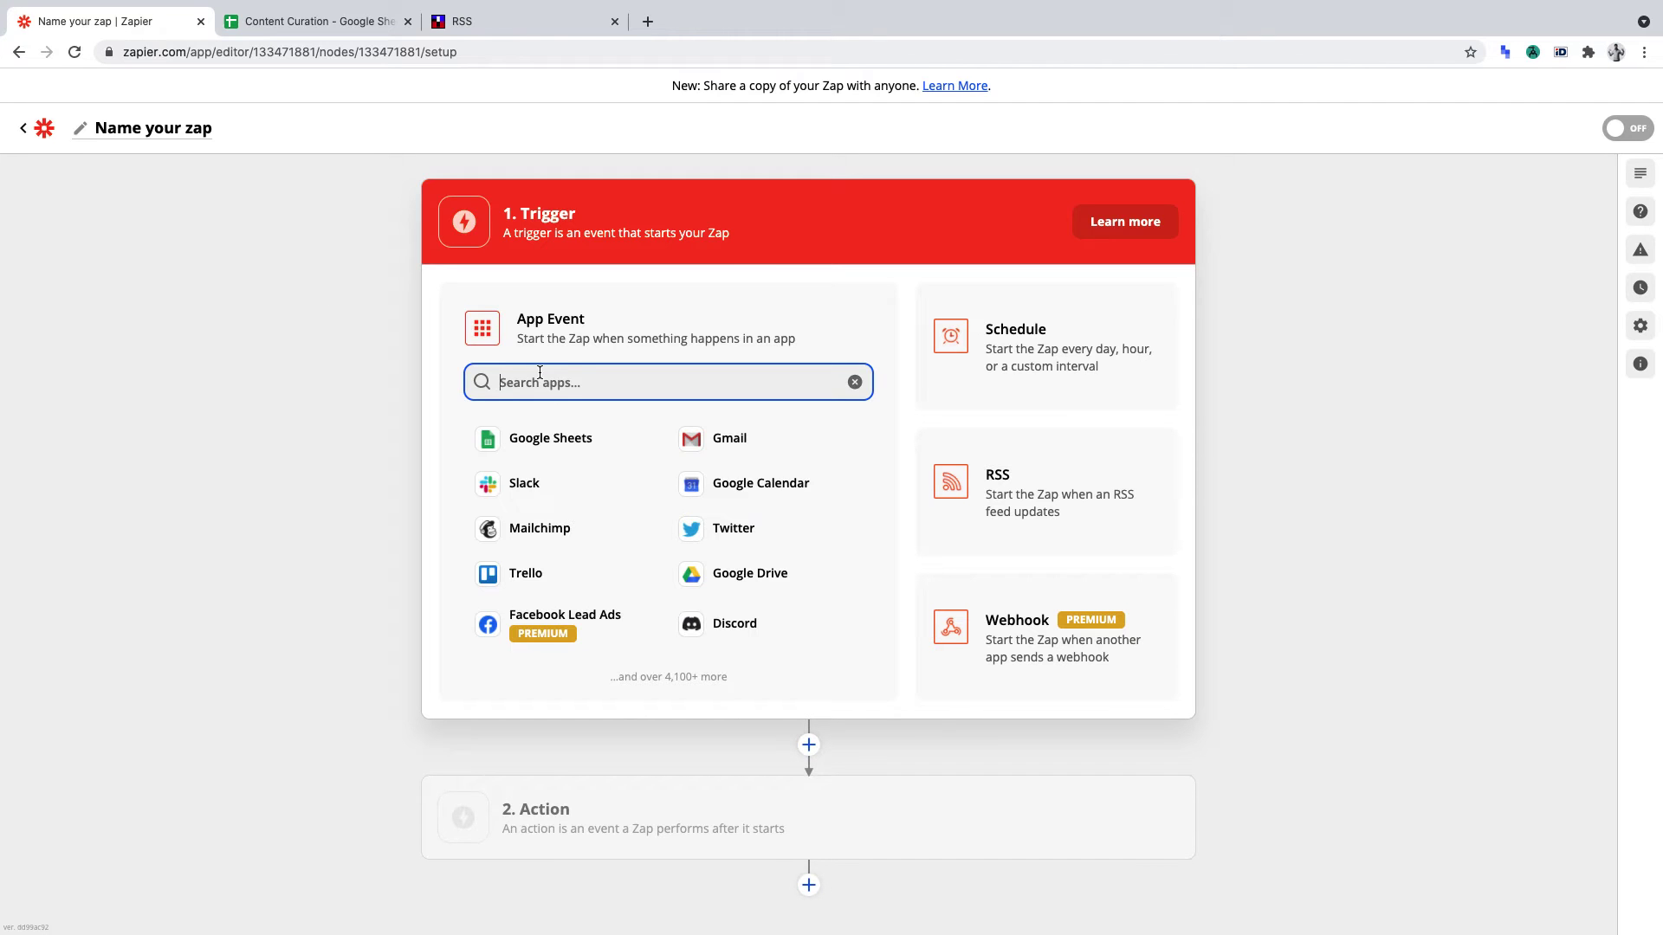
text(rss)
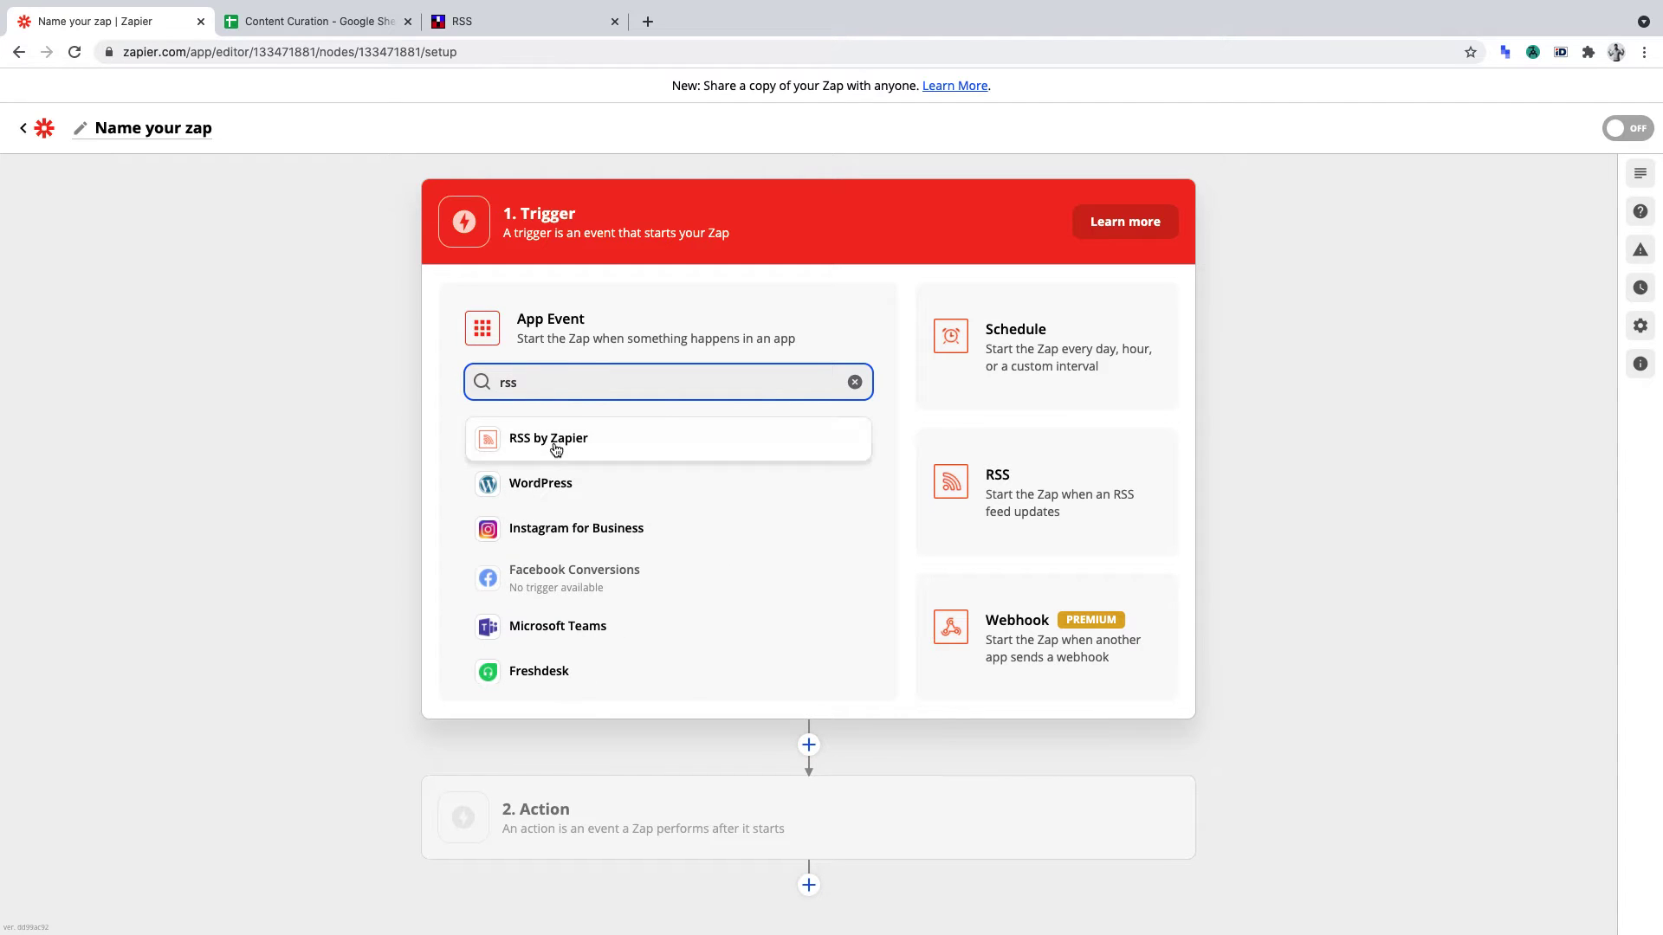
click(555, 440)
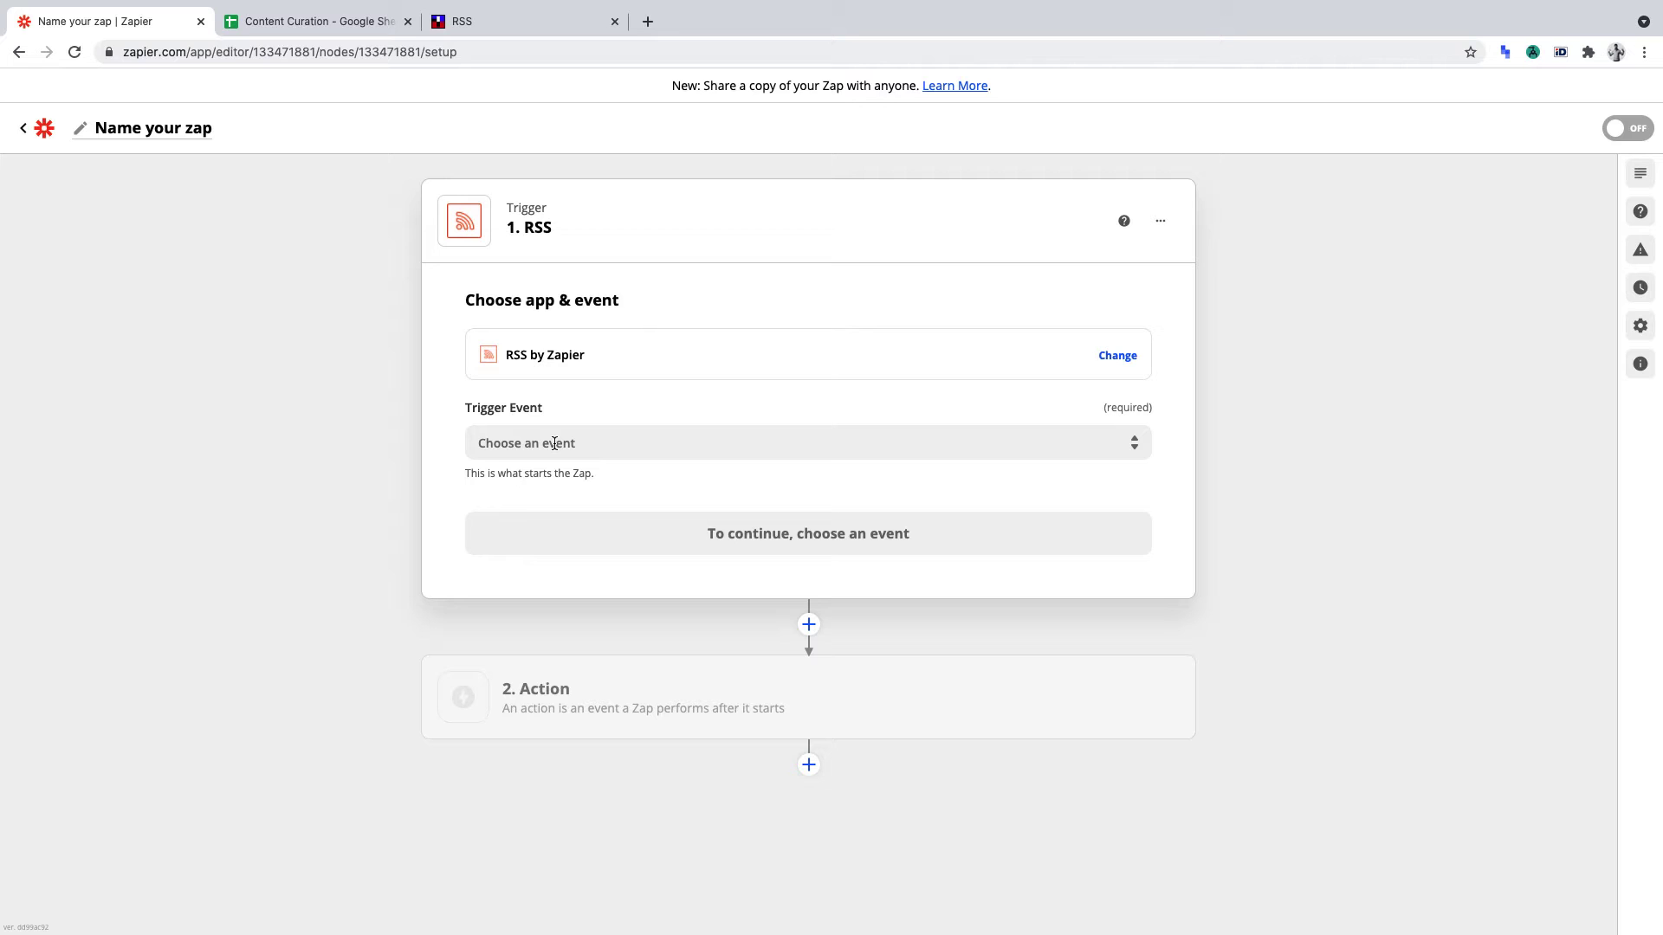
click(679, 439)
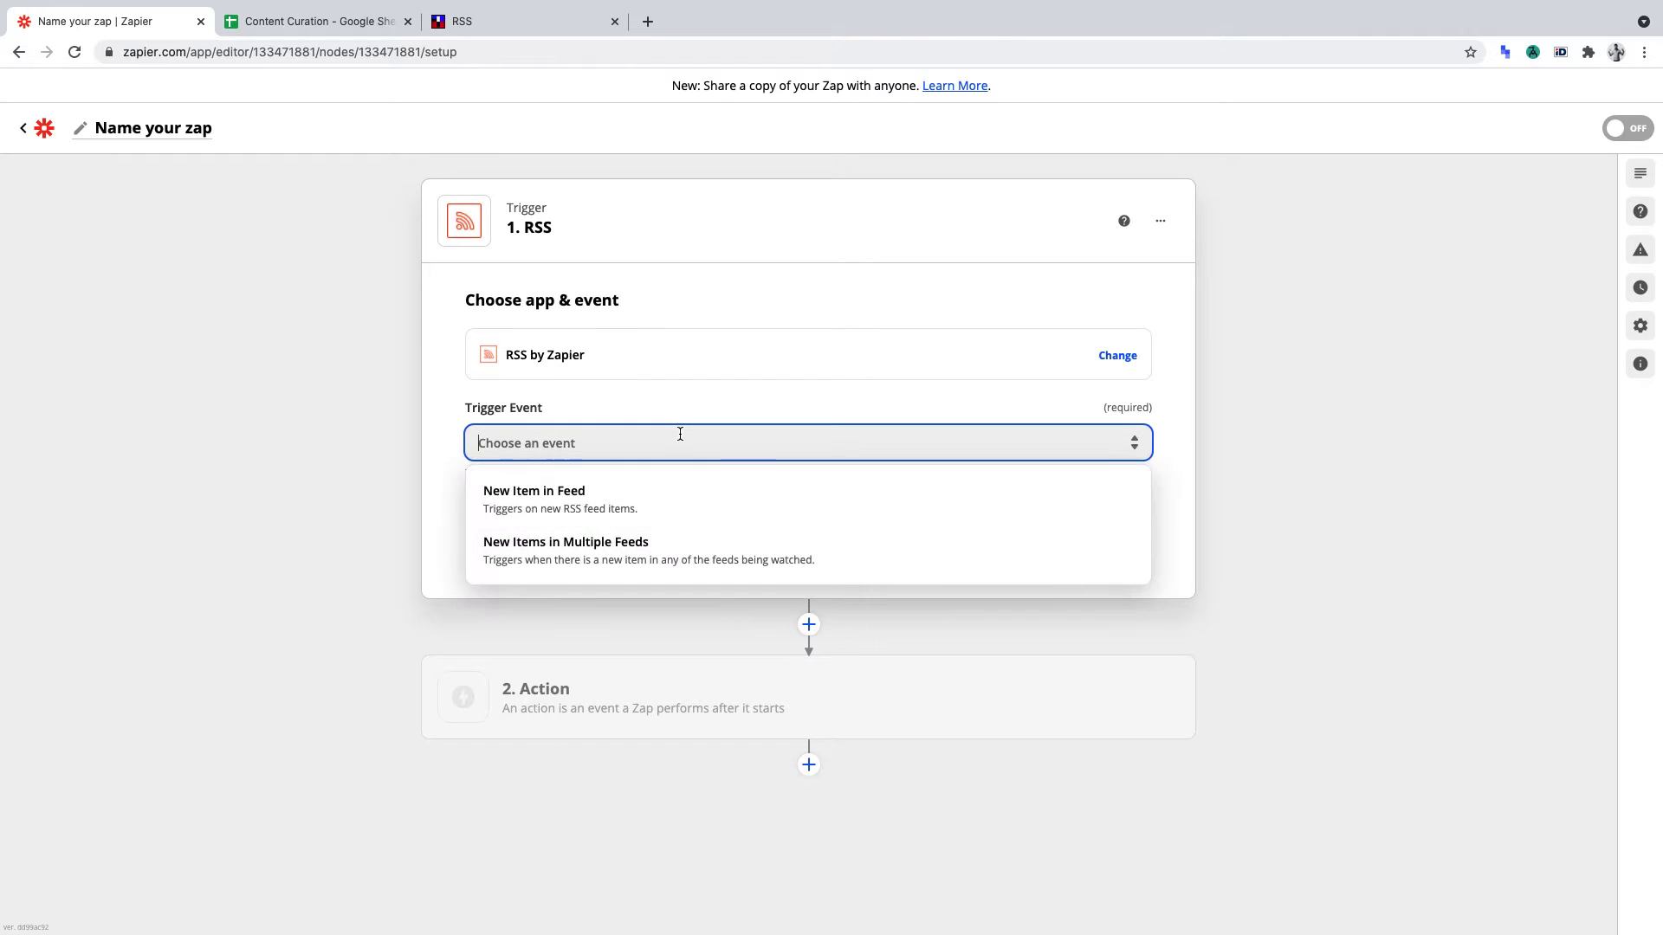
click(643, 490)
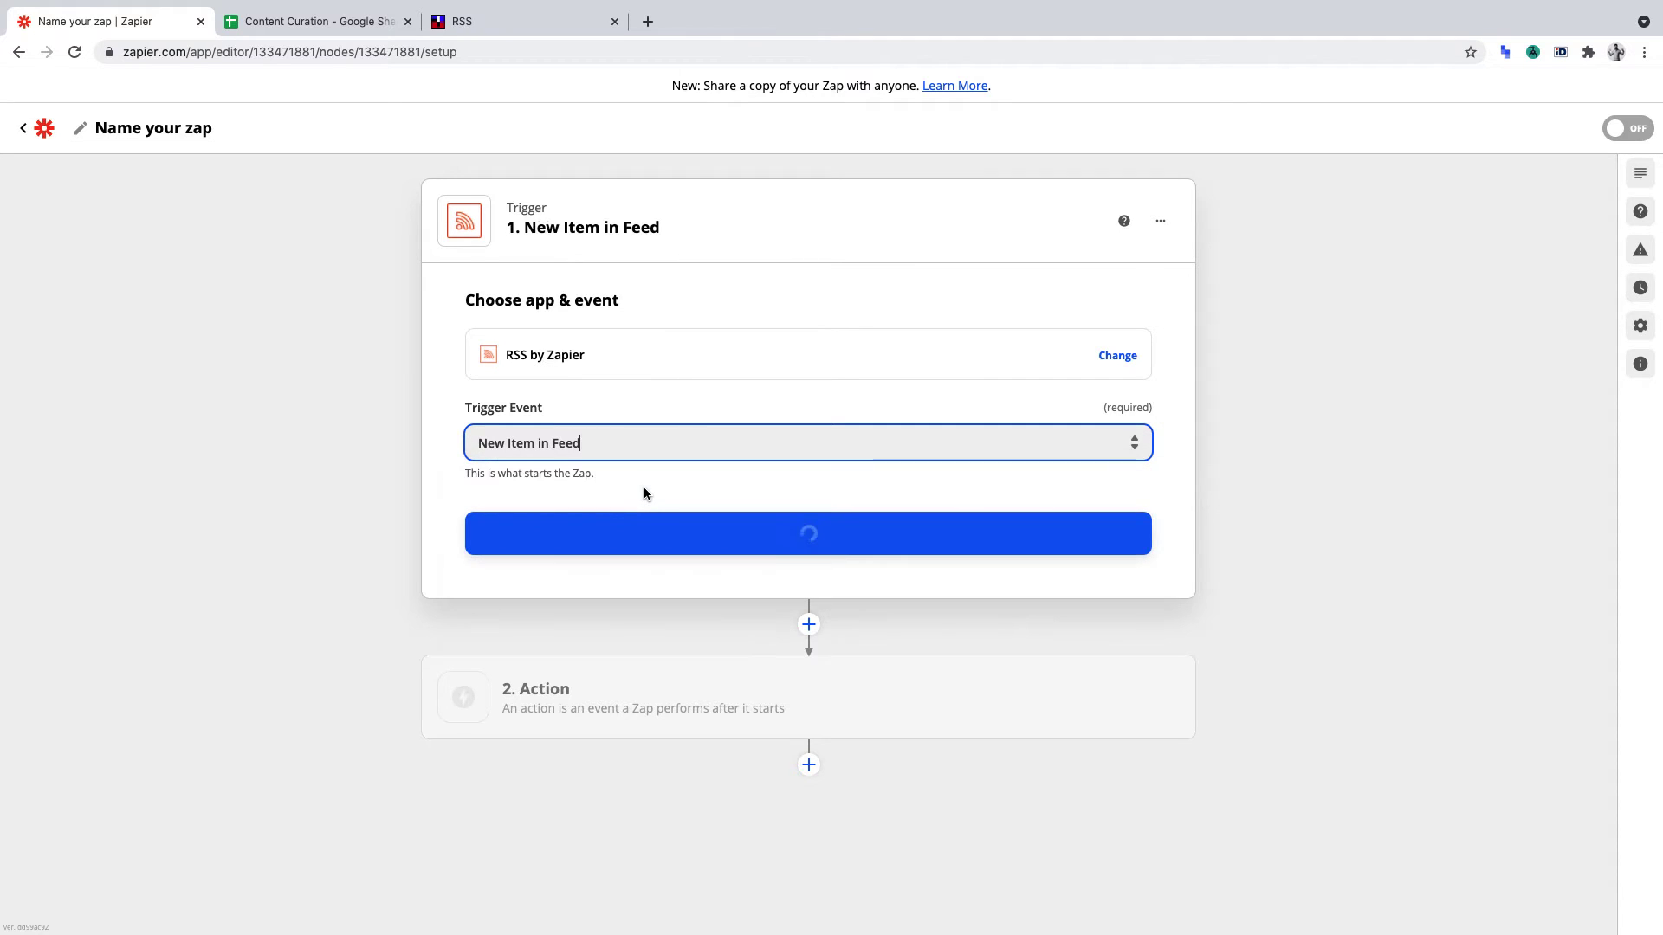
click(694, 529)
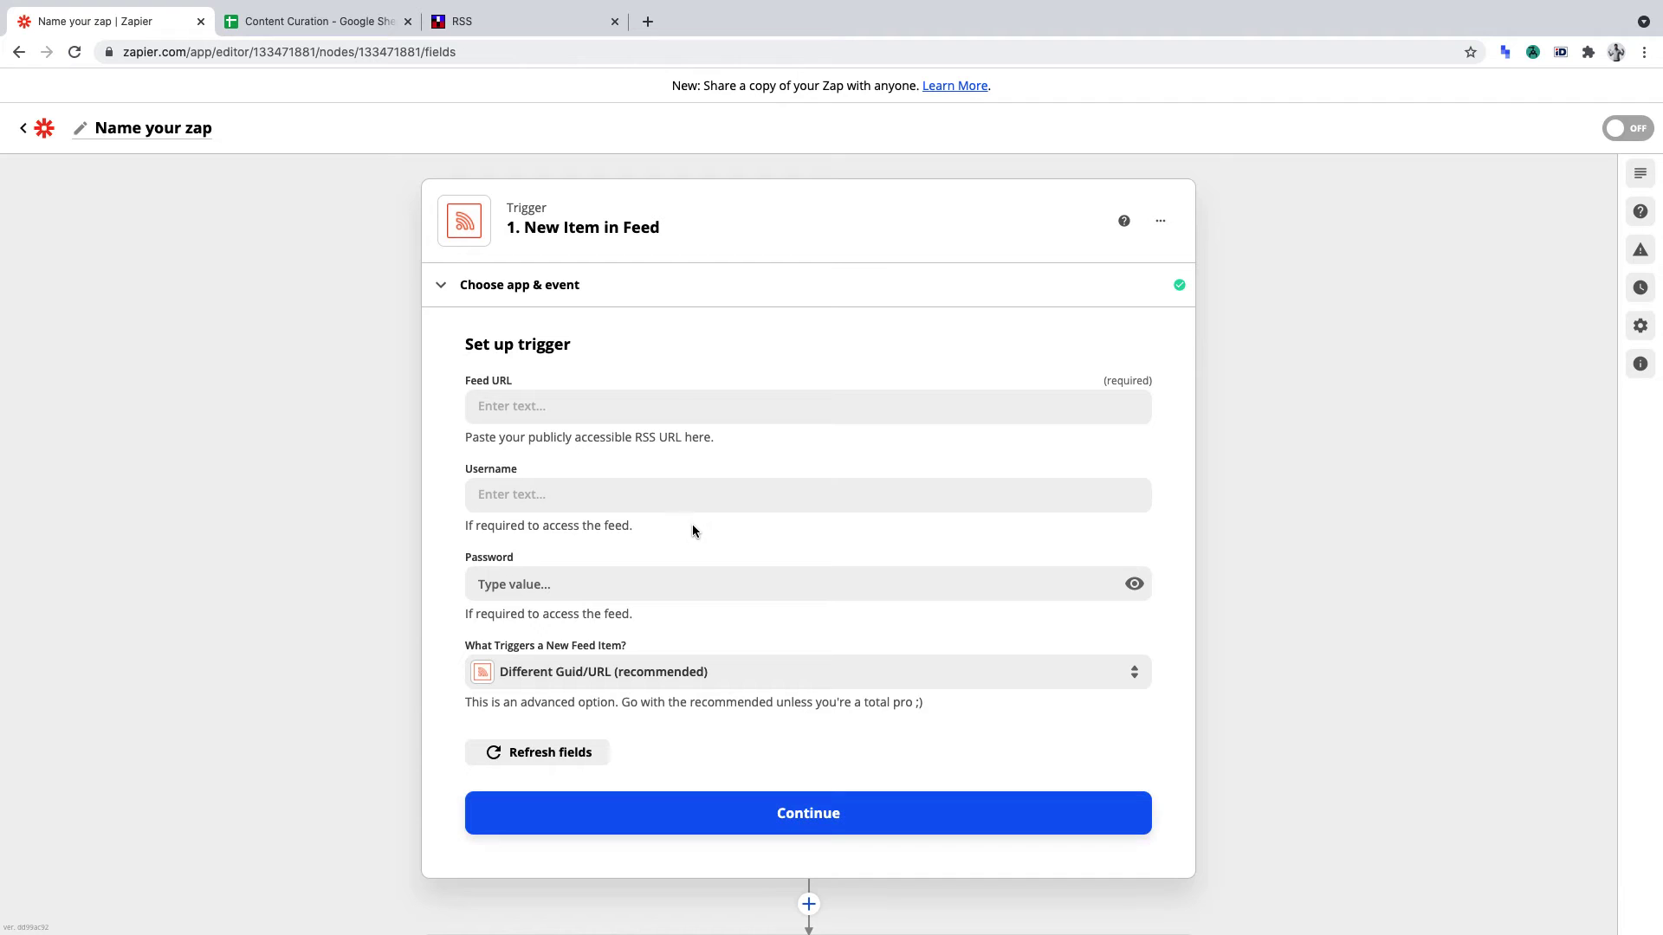
click(617, 407)
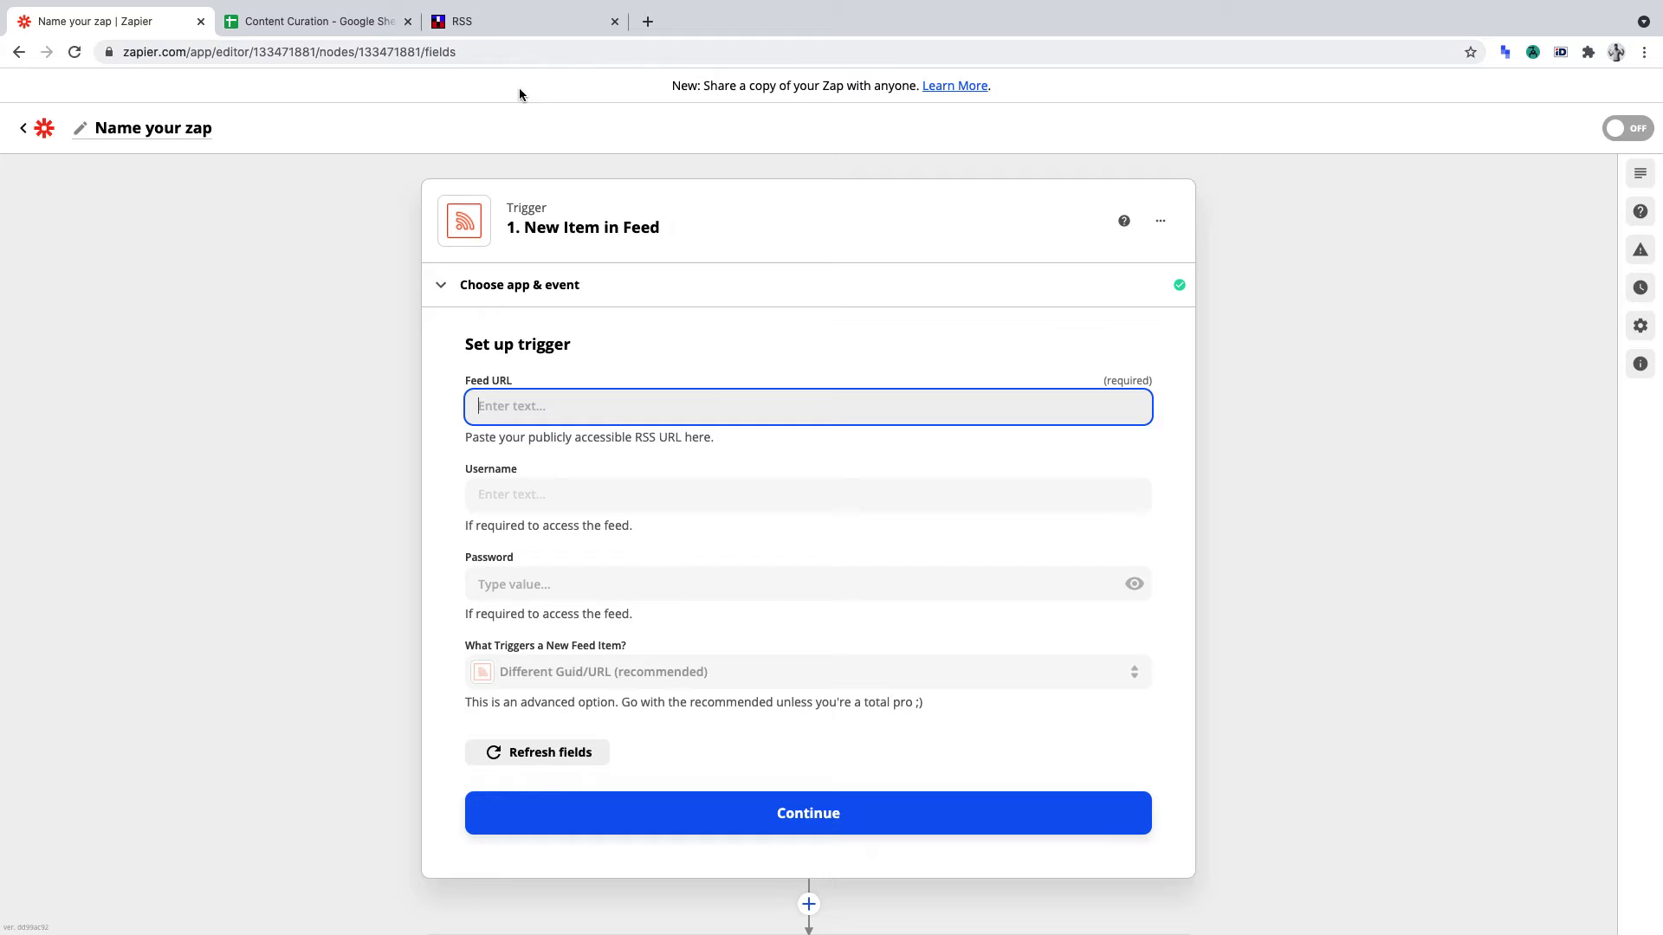
- Copy the essays feed's link address from Paul Graham's RSS page
click(511, 26)
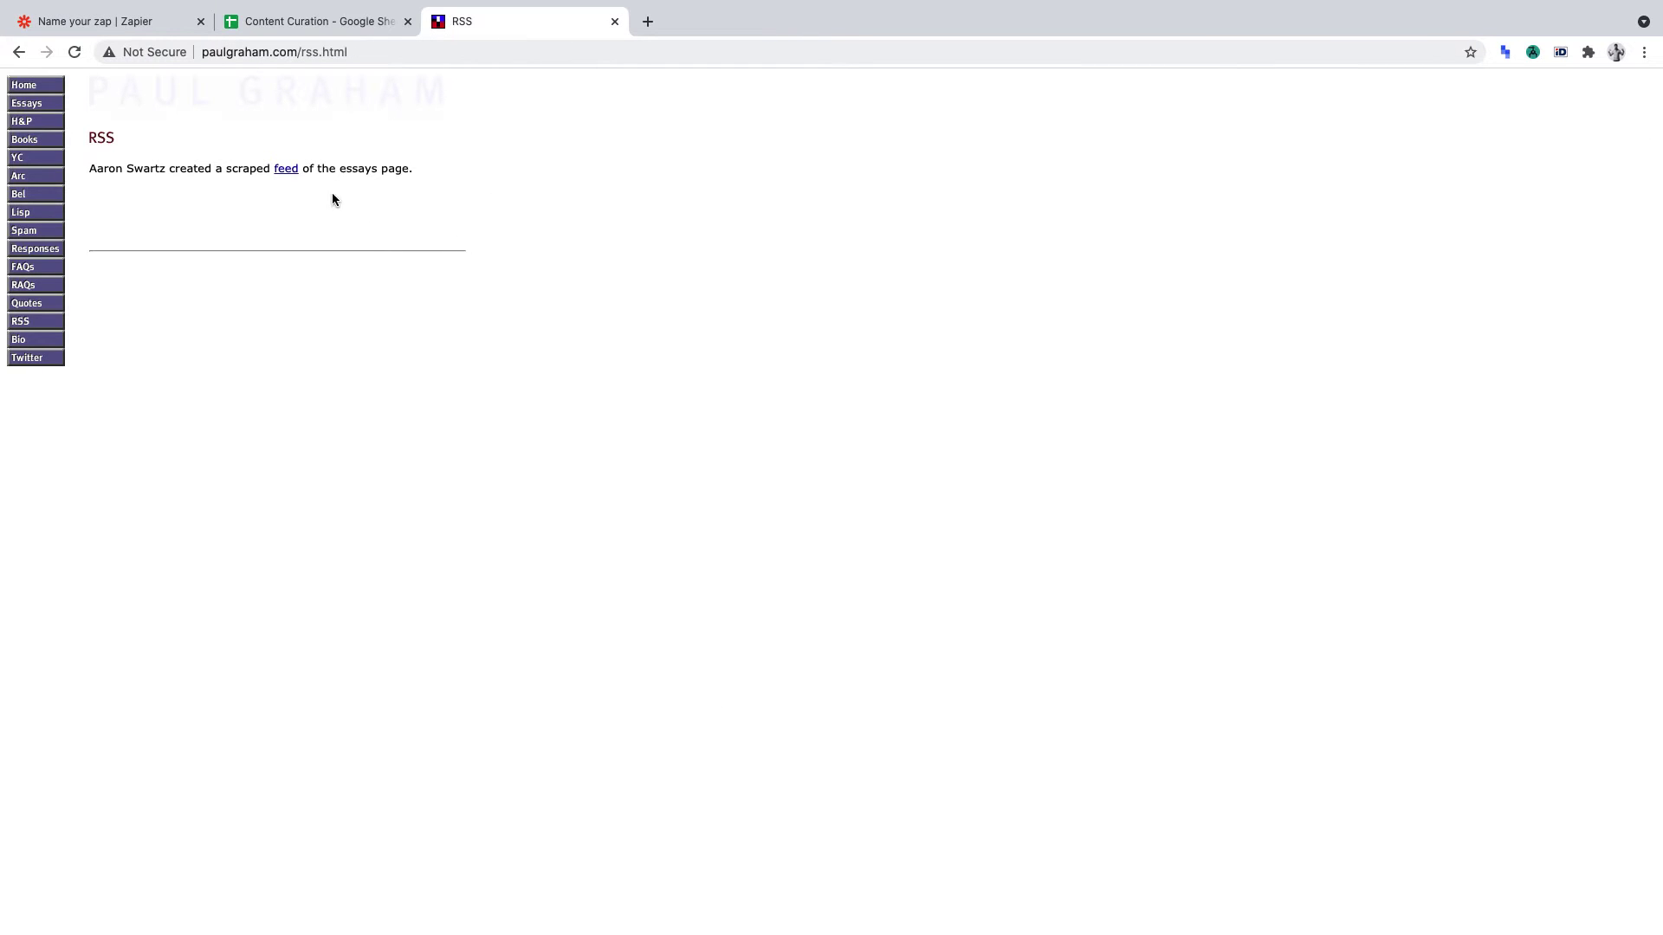
right_click(283, 167)
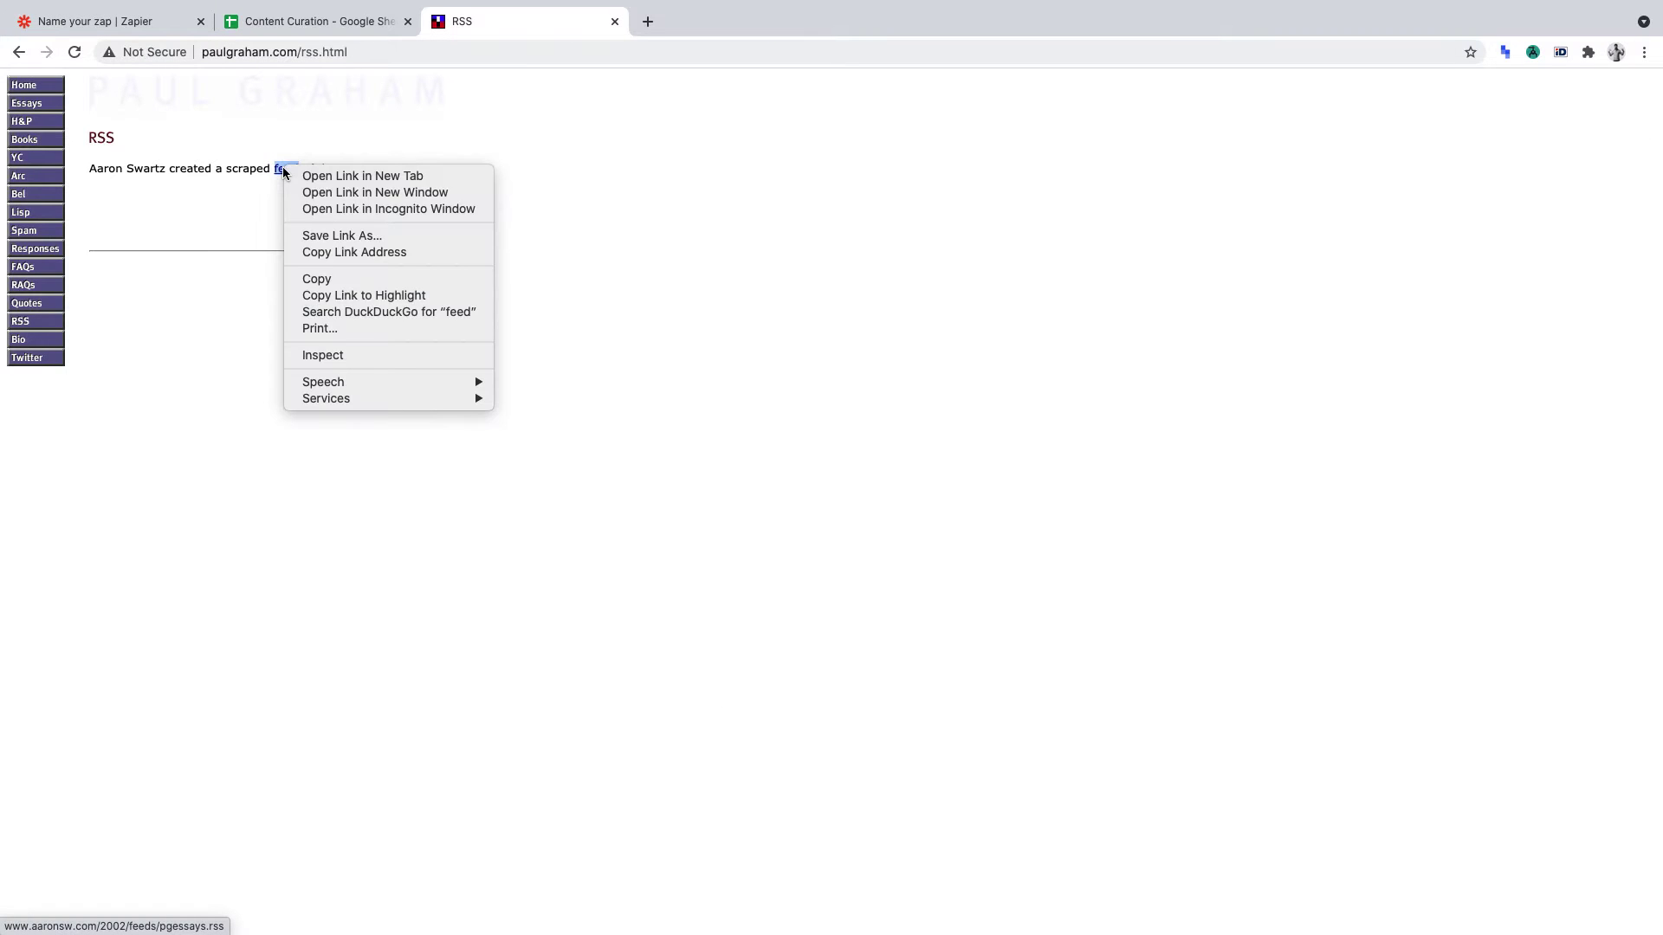
click(347, 252)
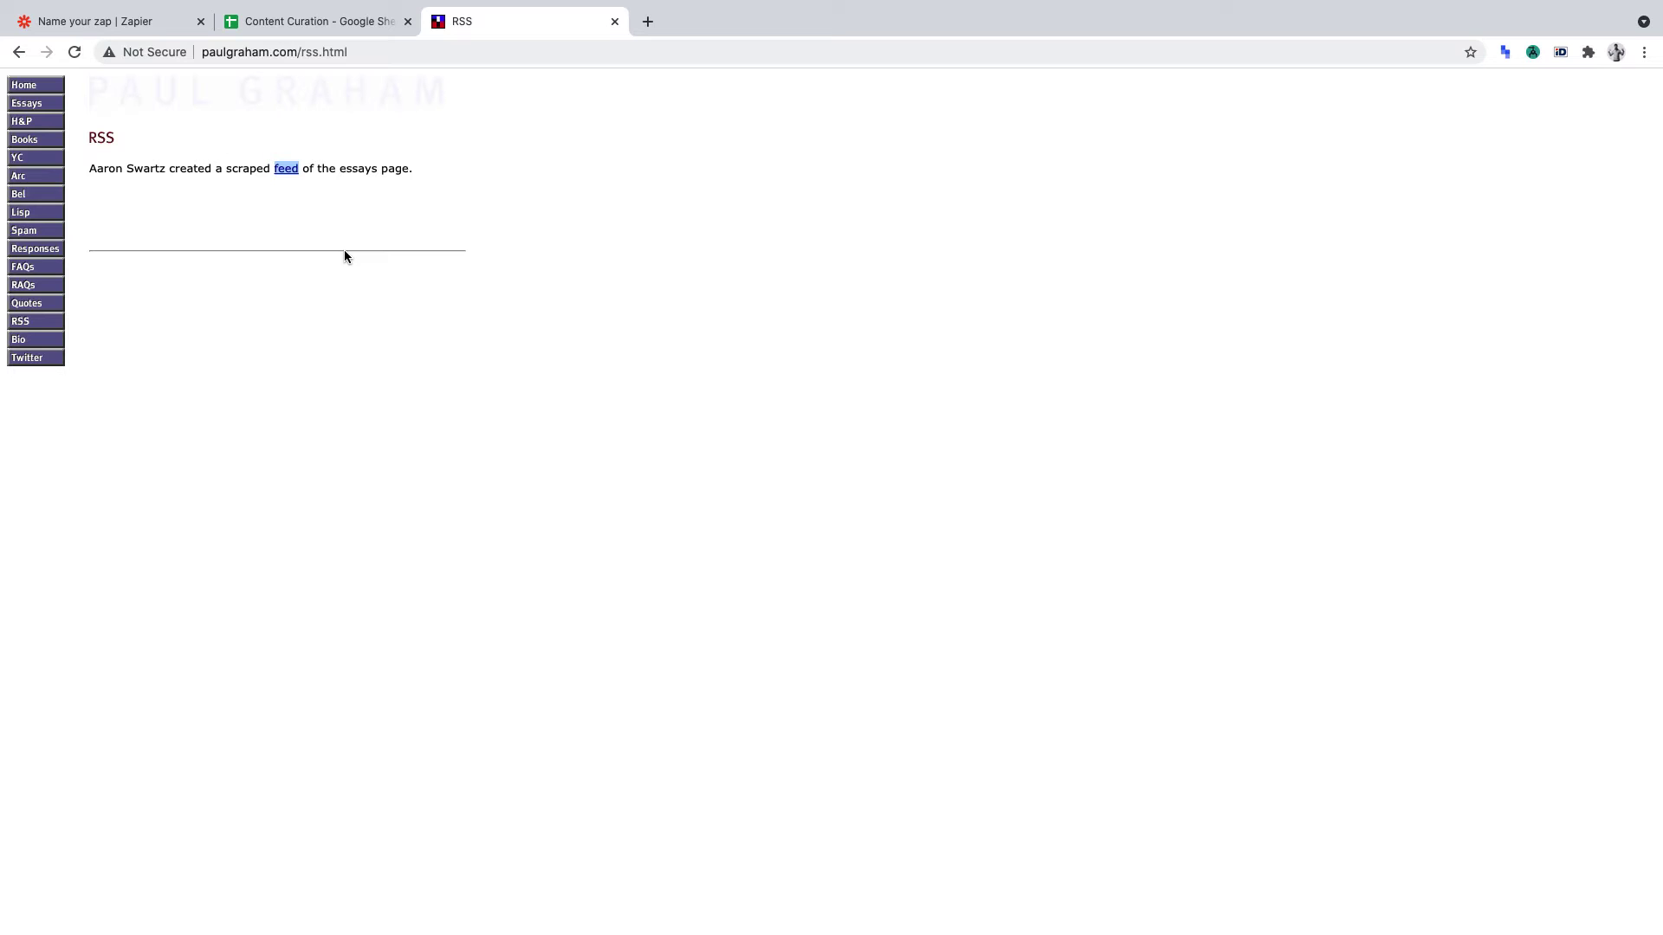
click(149, 27)
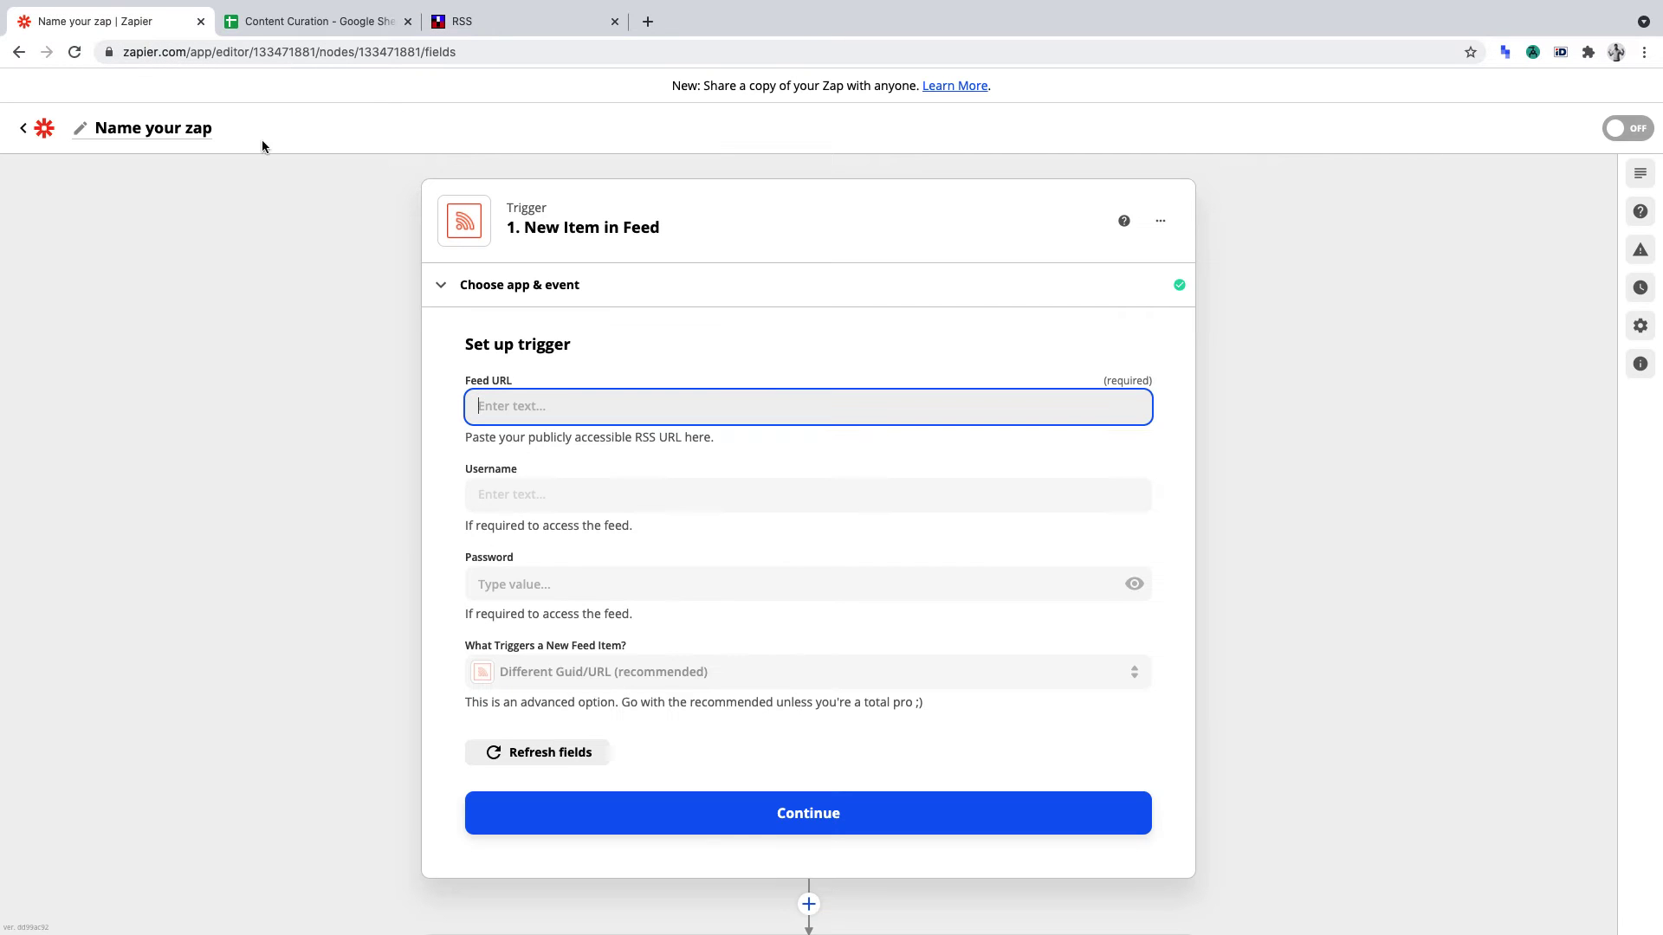
click(520, 396)
key(super+v)
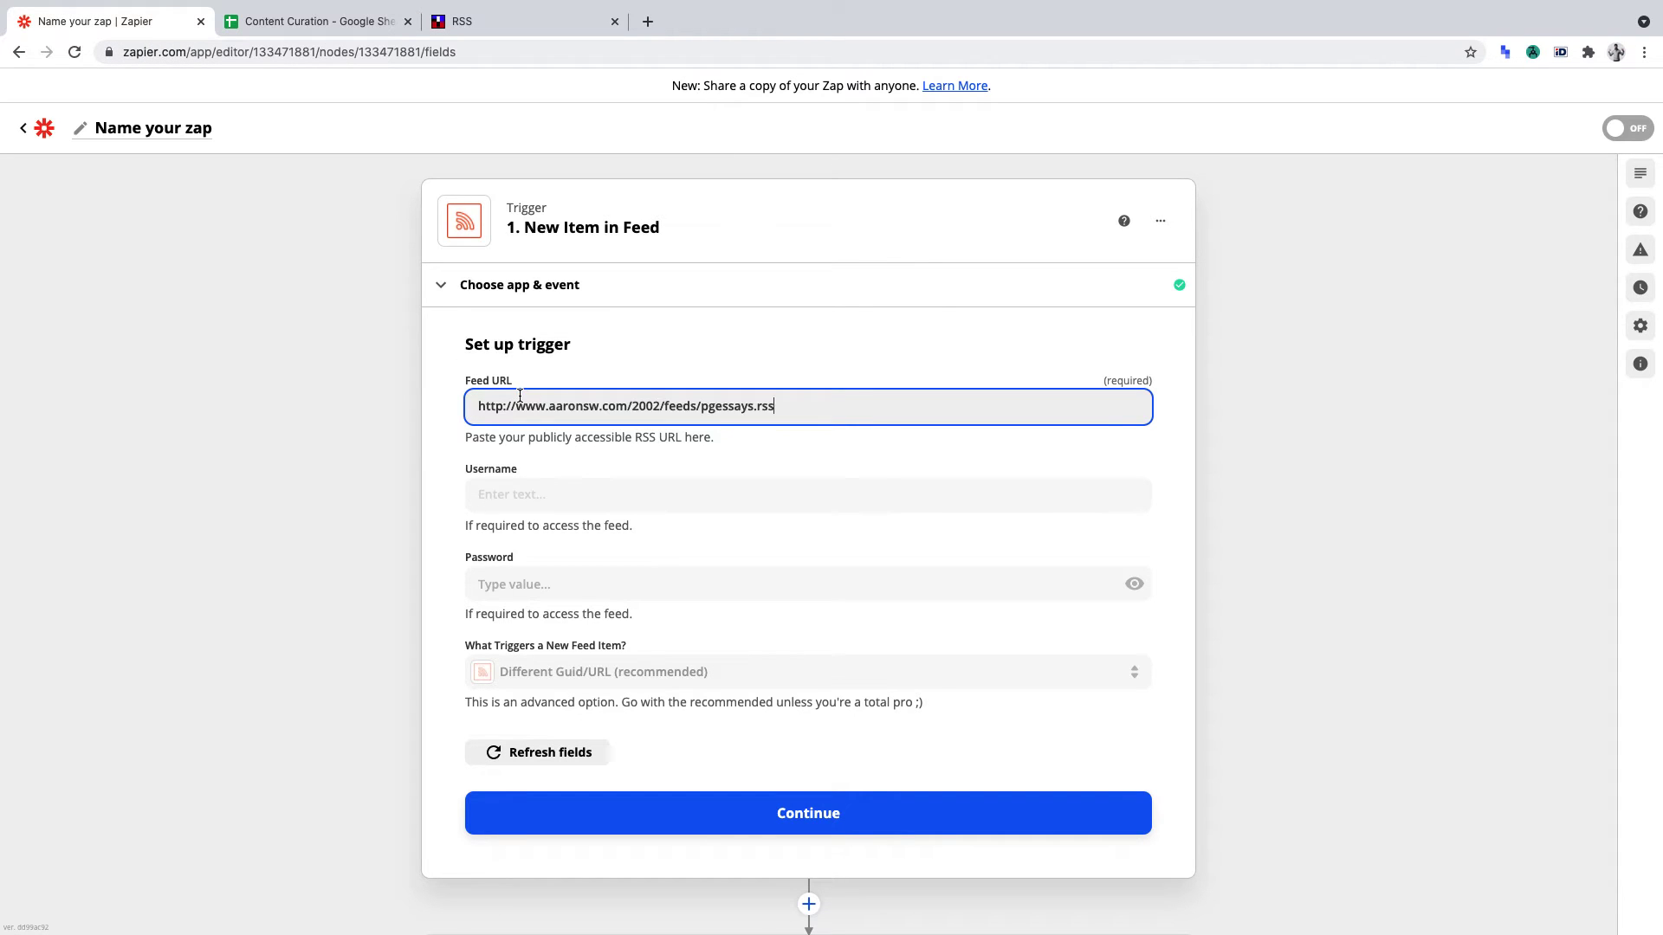
click(391, 419)
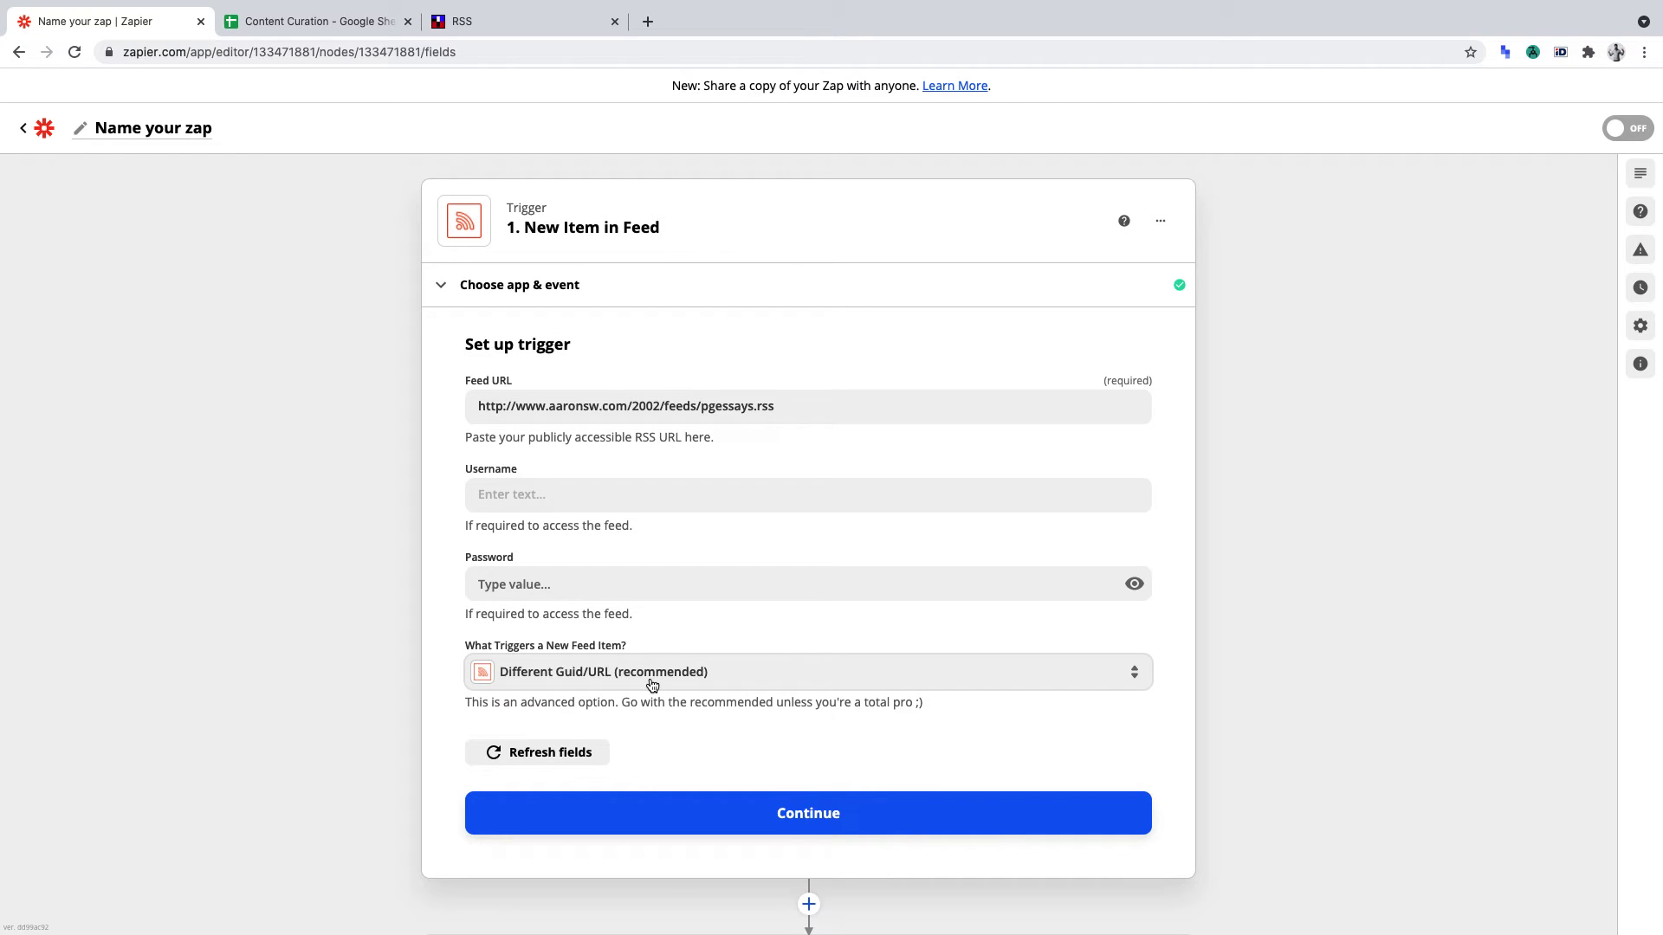
click(715, 811)
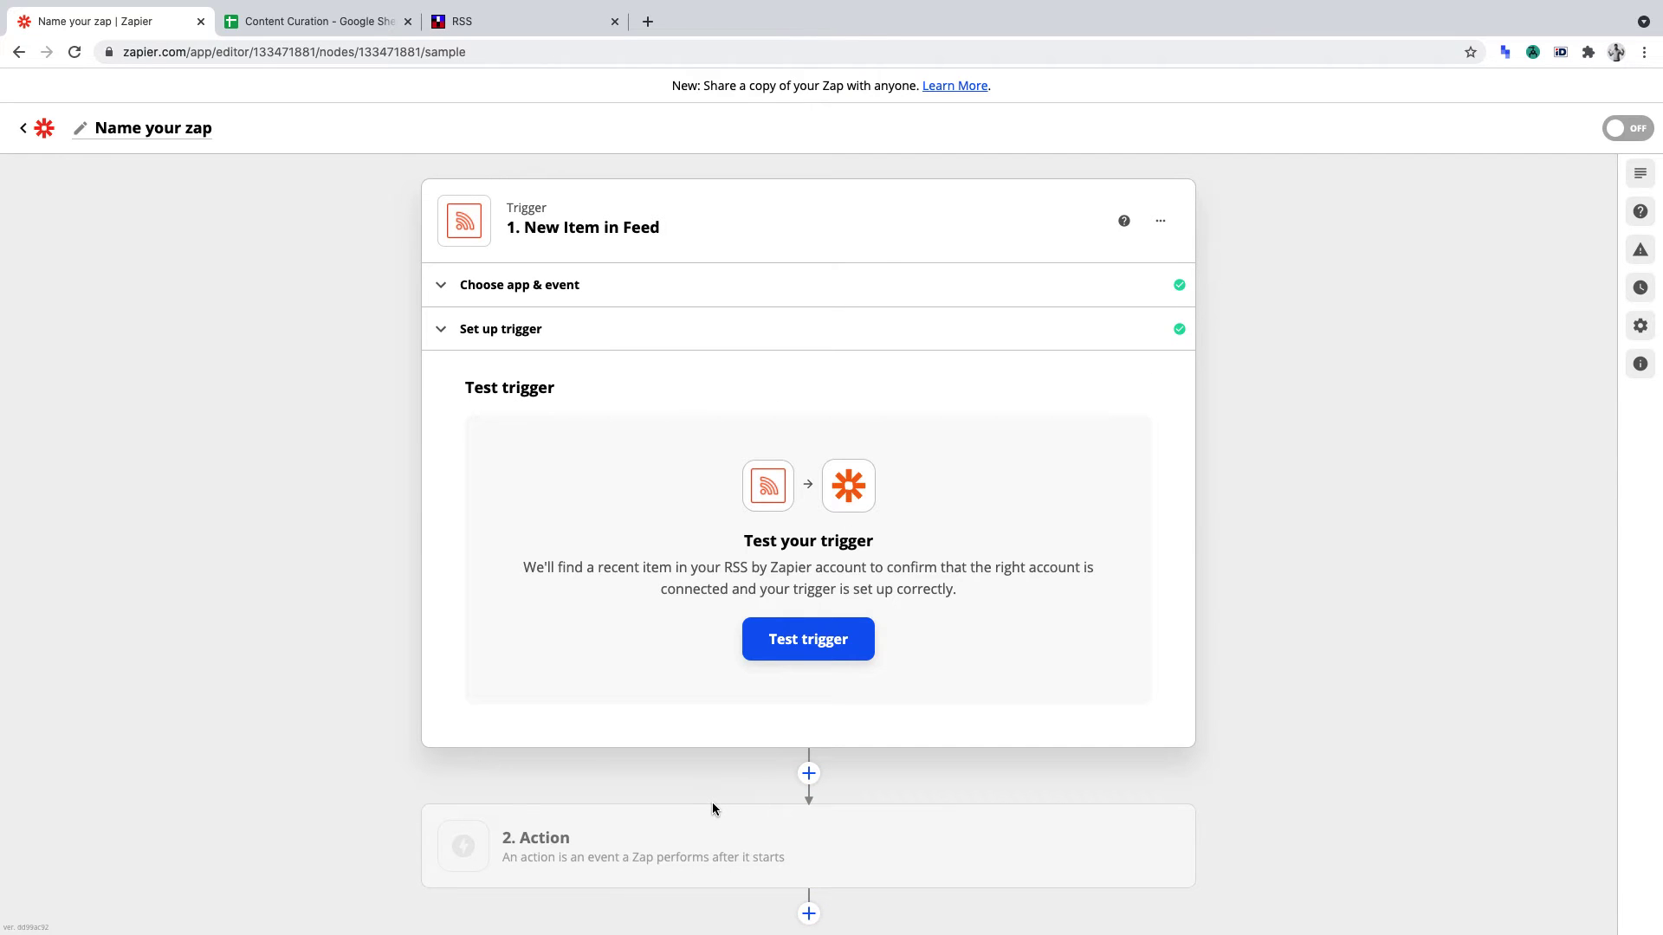
- Test the trigger to fetch the Weird Languages sample item, then continue to the action
click(795, 645)
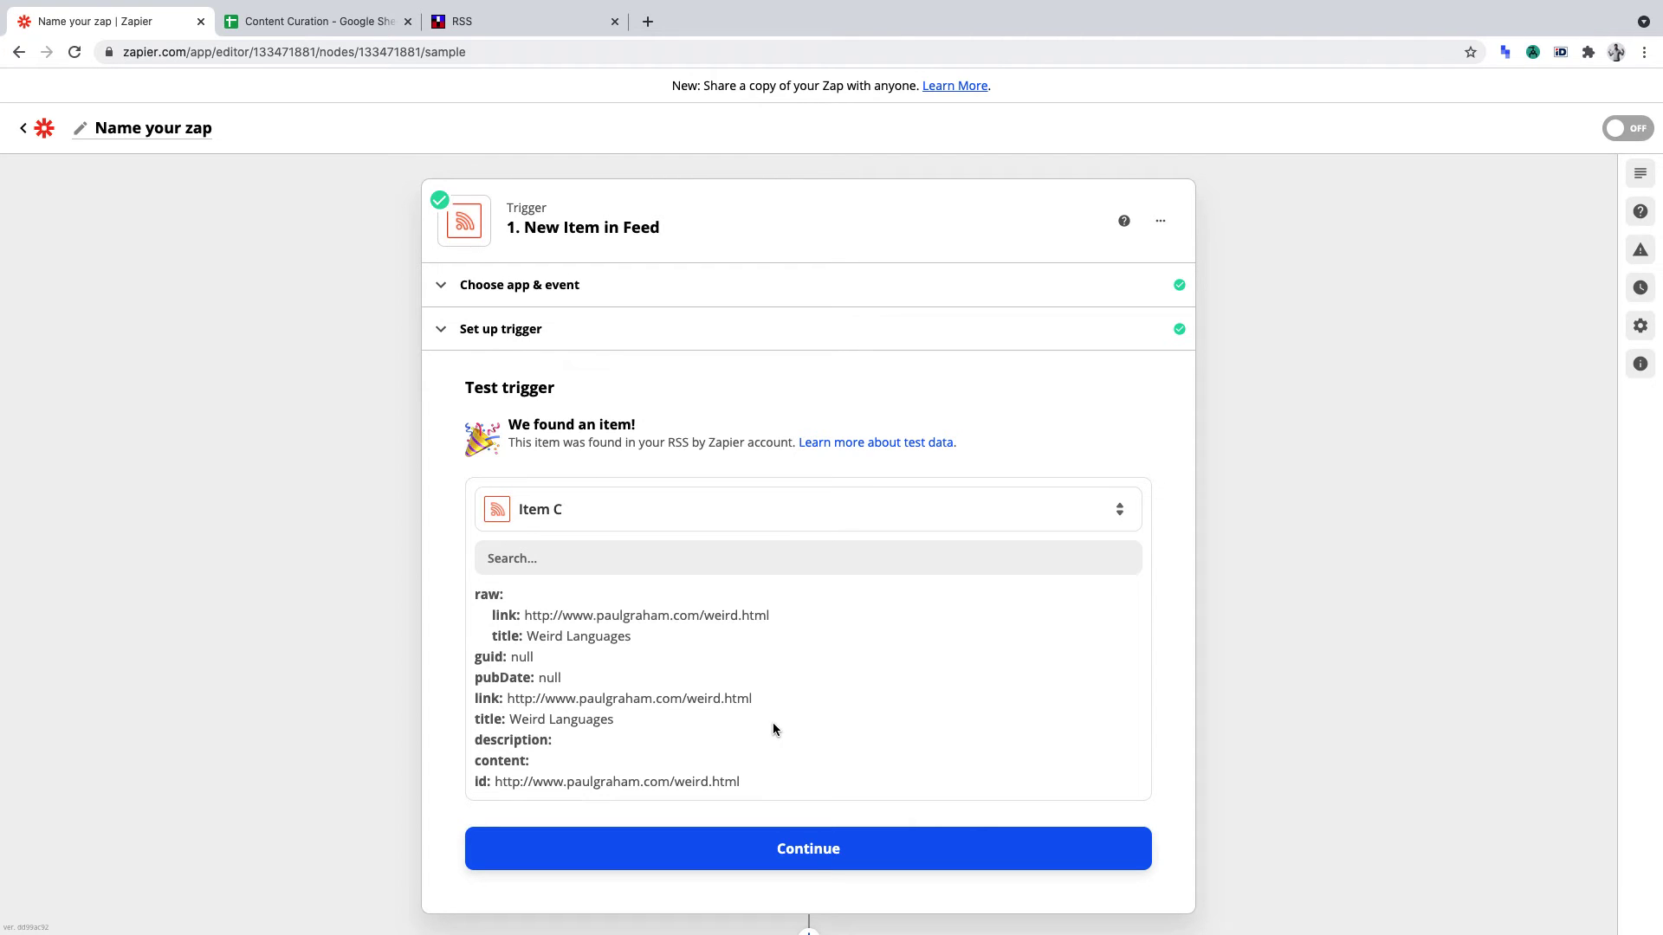
click(839, 858)
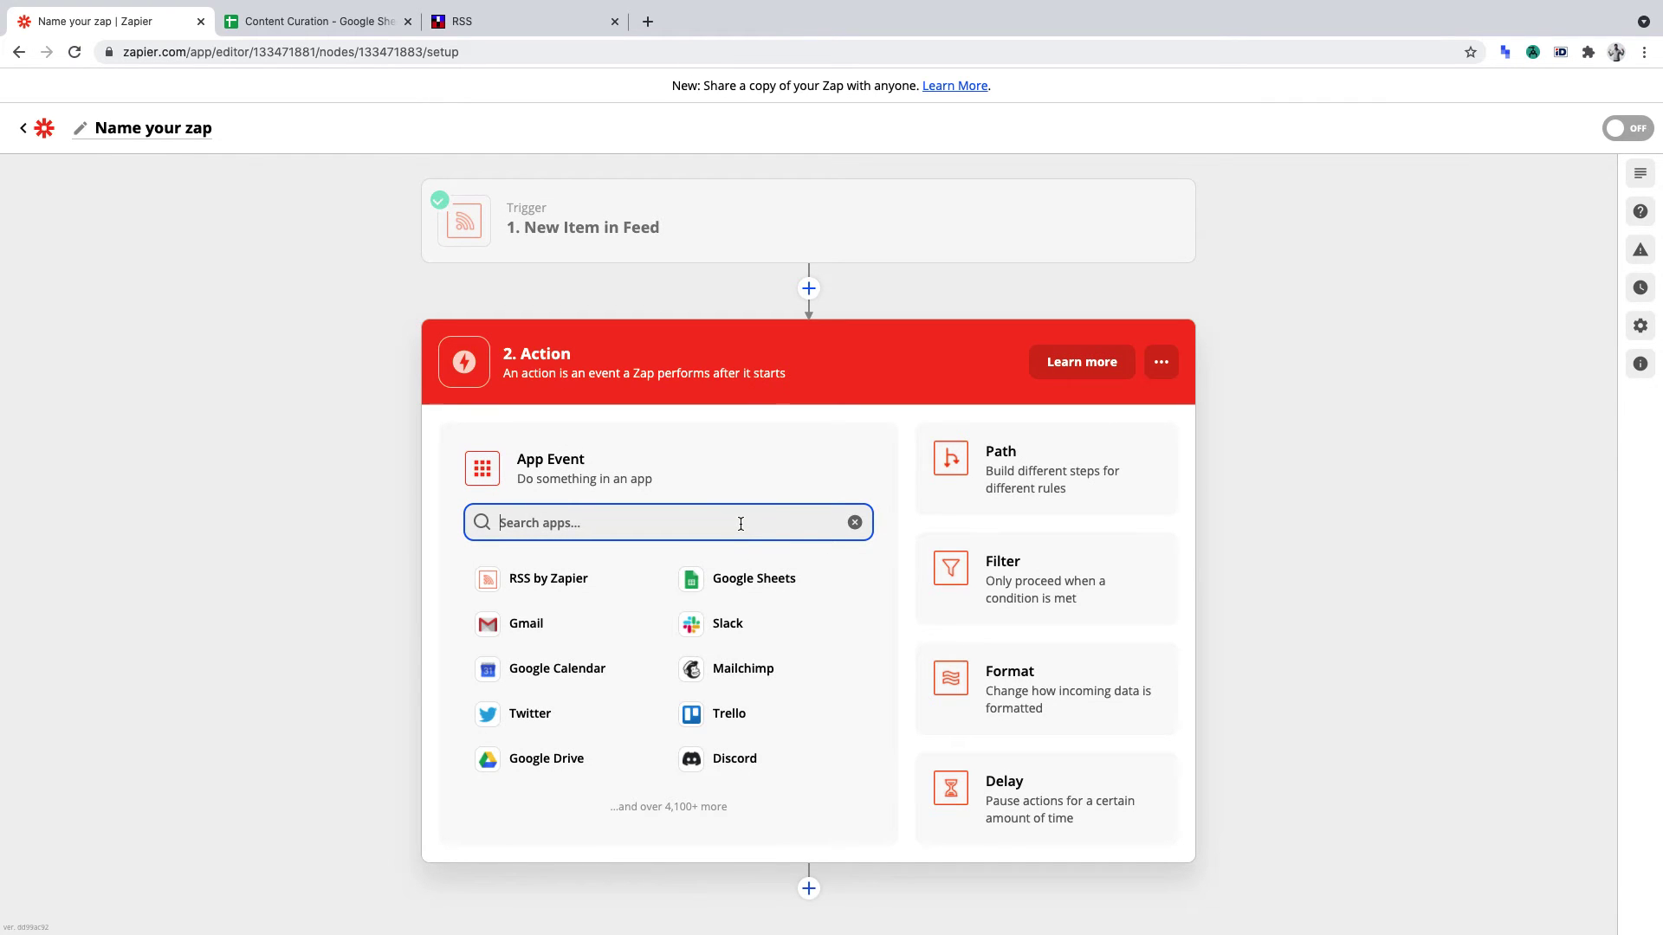
- Make the action Google Sheets' Create Spreadsheet Row event
click(776, 583)
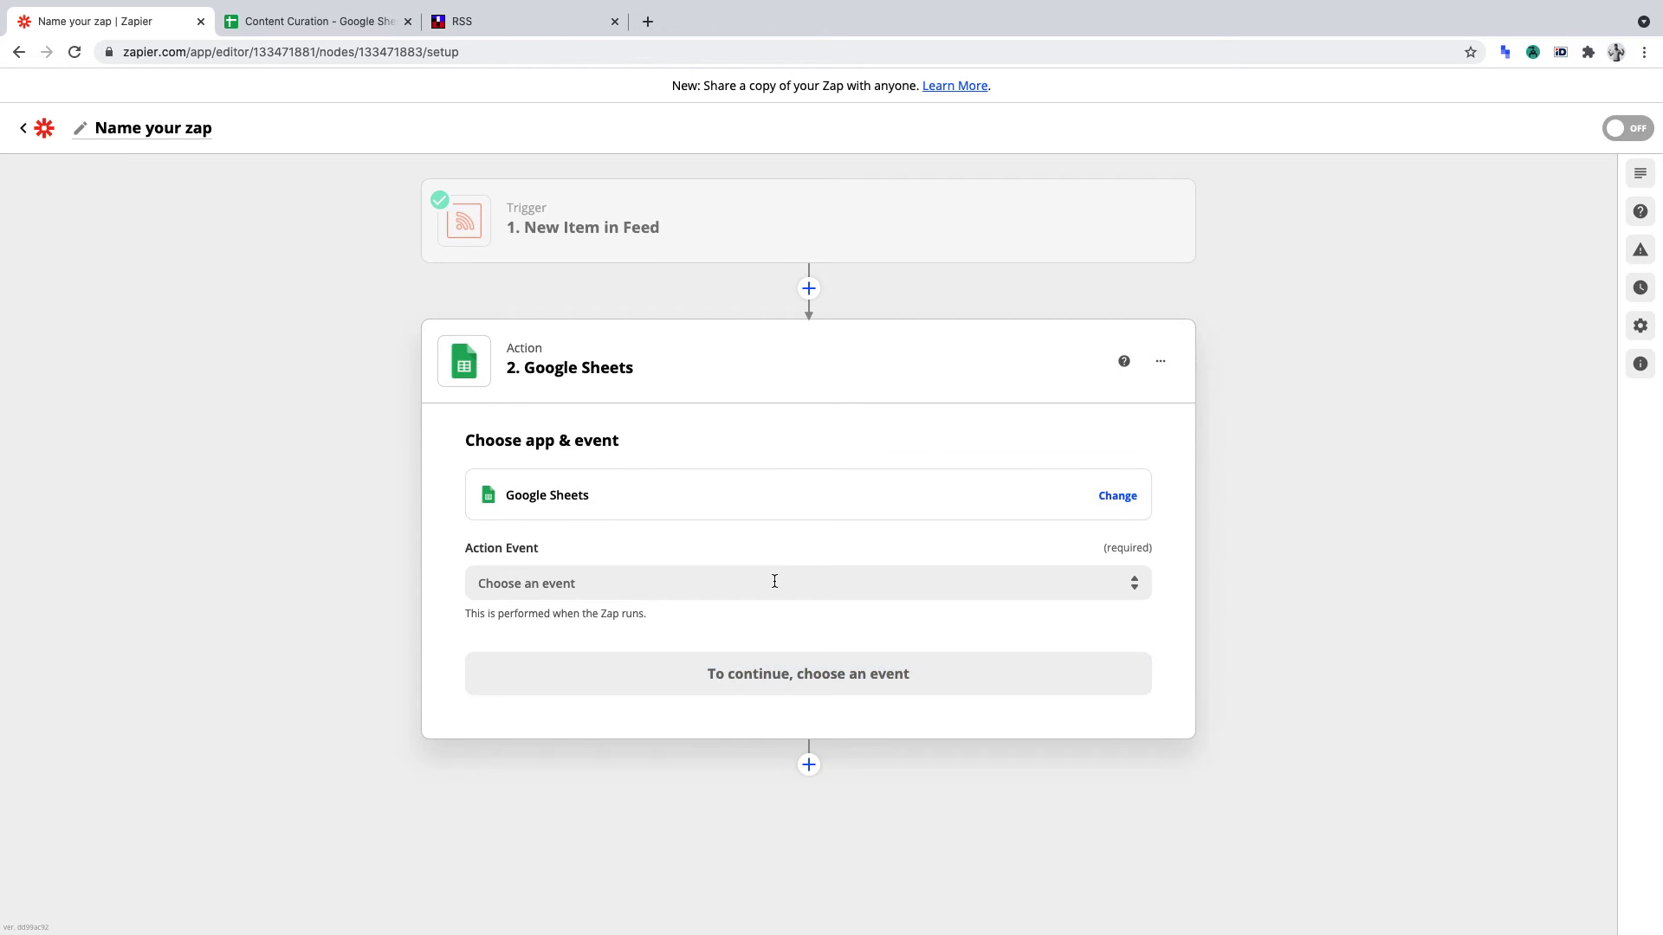
click(774, 583)
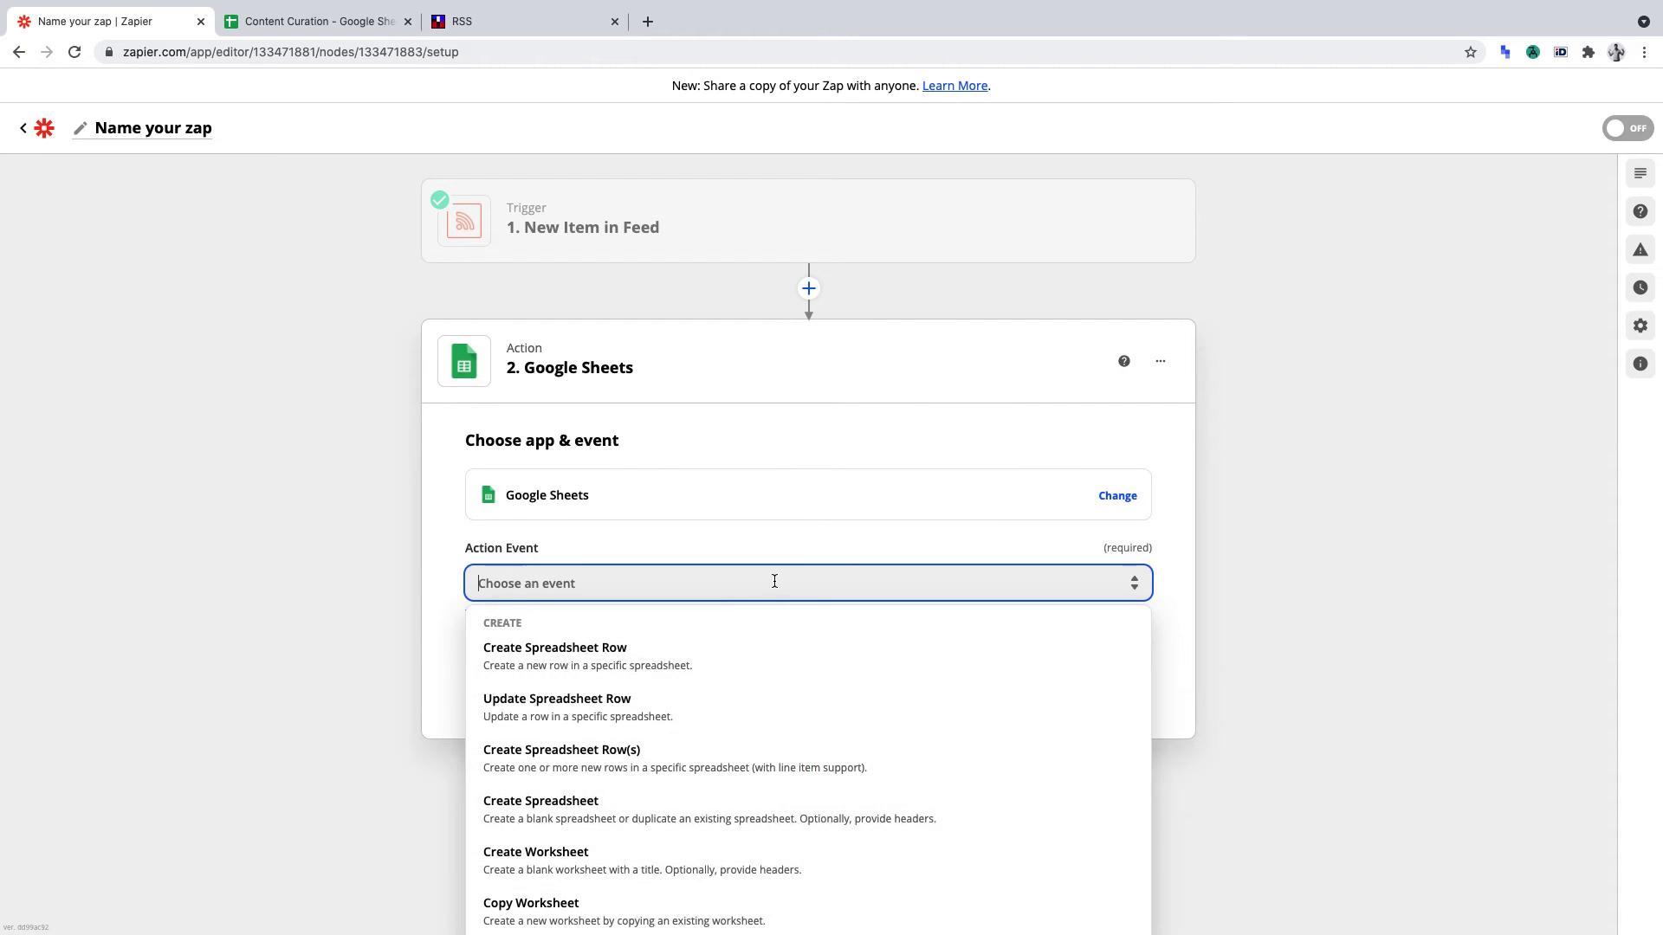
click(657, 664)
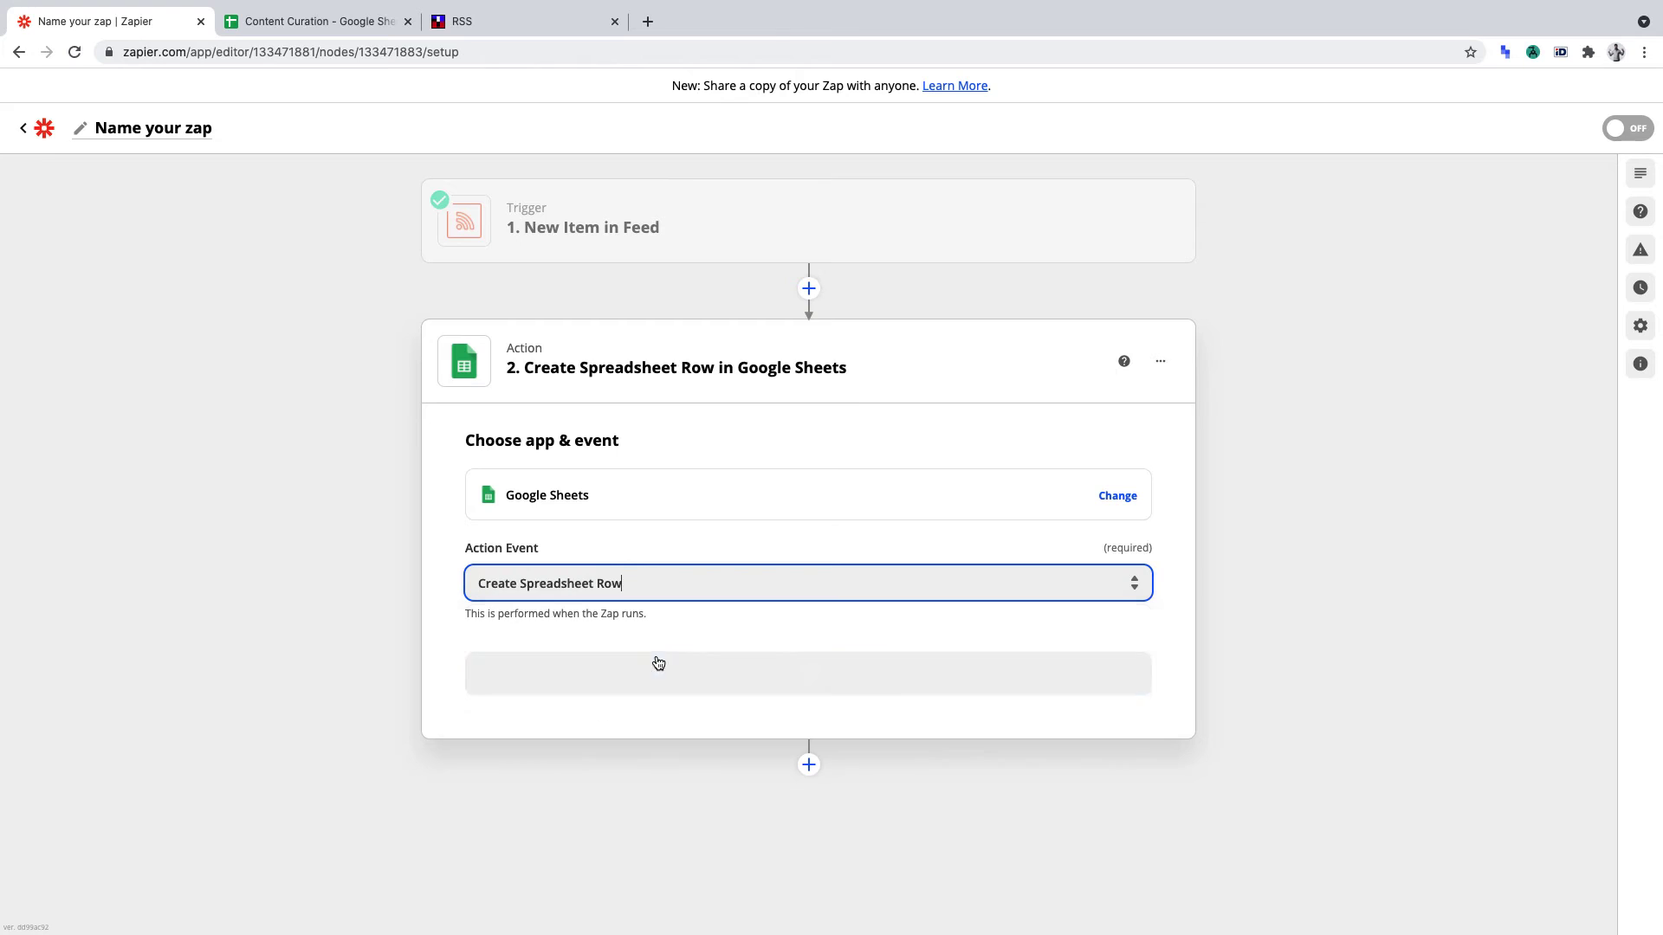
click(725, 668)
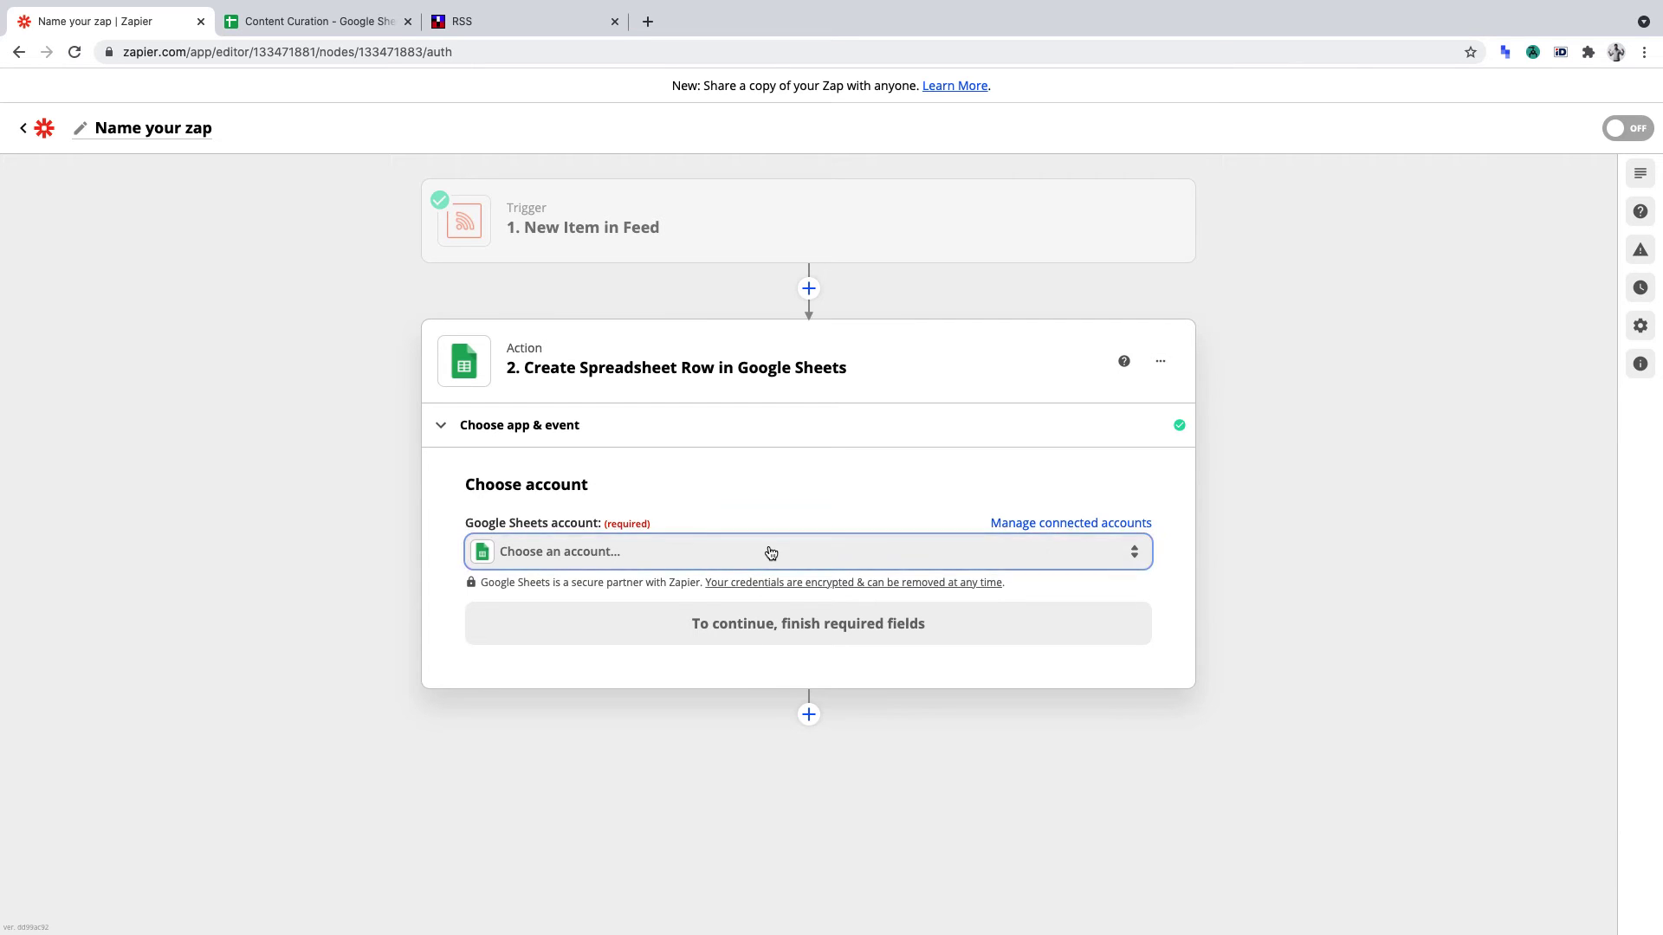
- Connect the Google Sheets account to the action, glancing at the Content Curation sheet
click(768, 552)
click(745, 689)
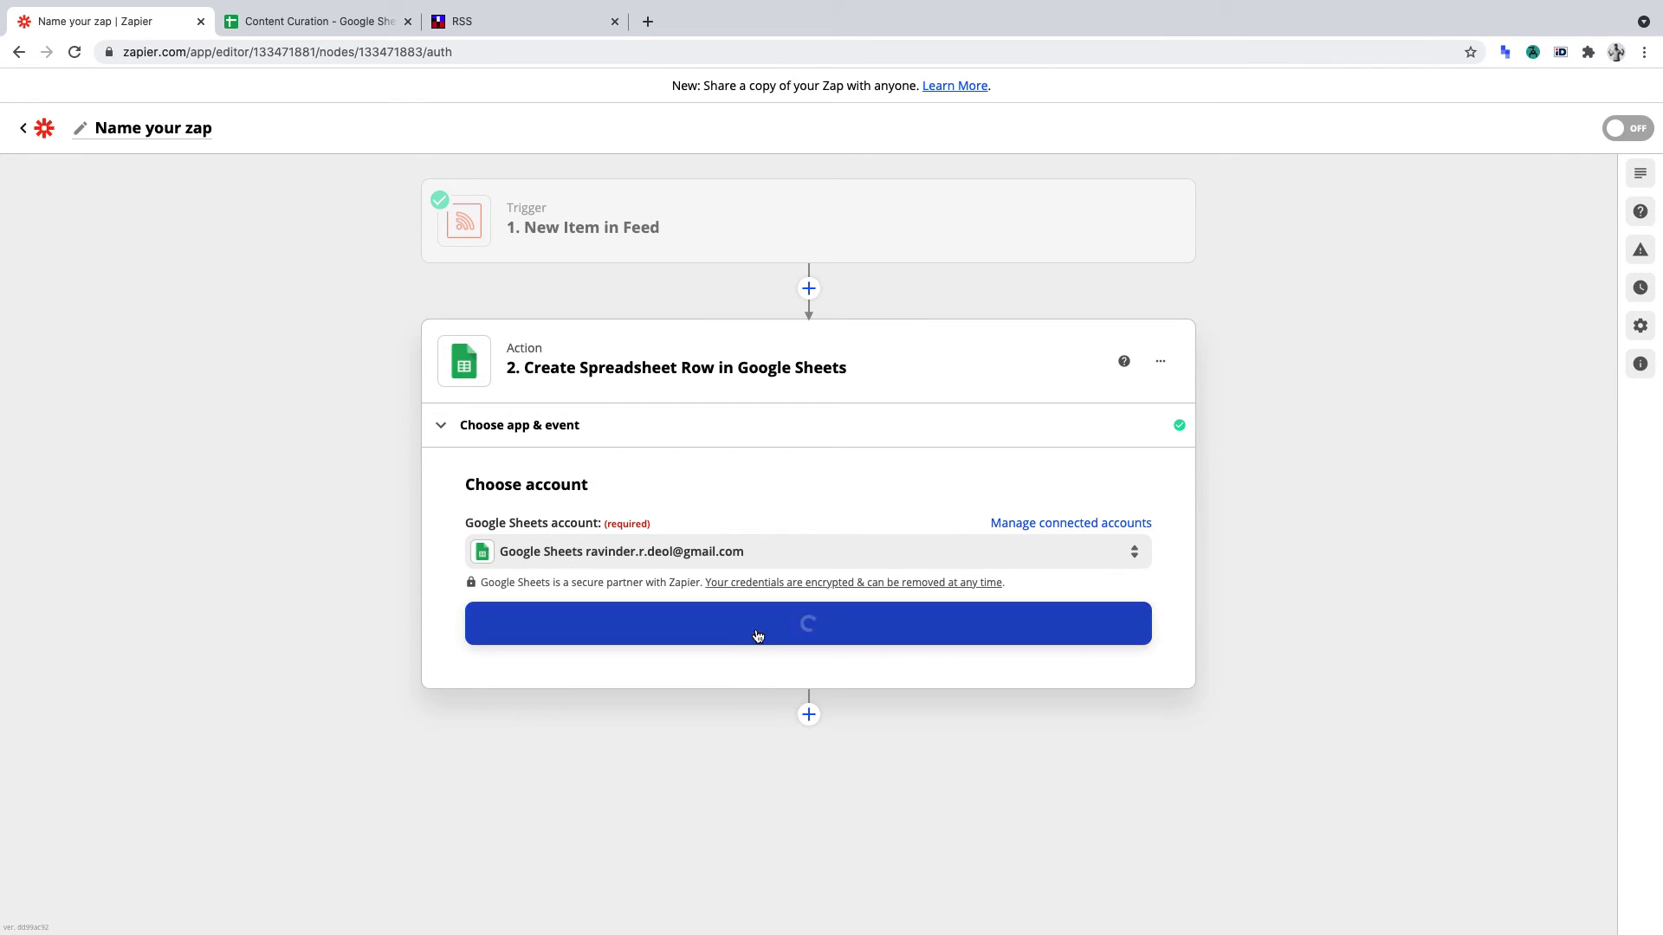
click(791, 629)
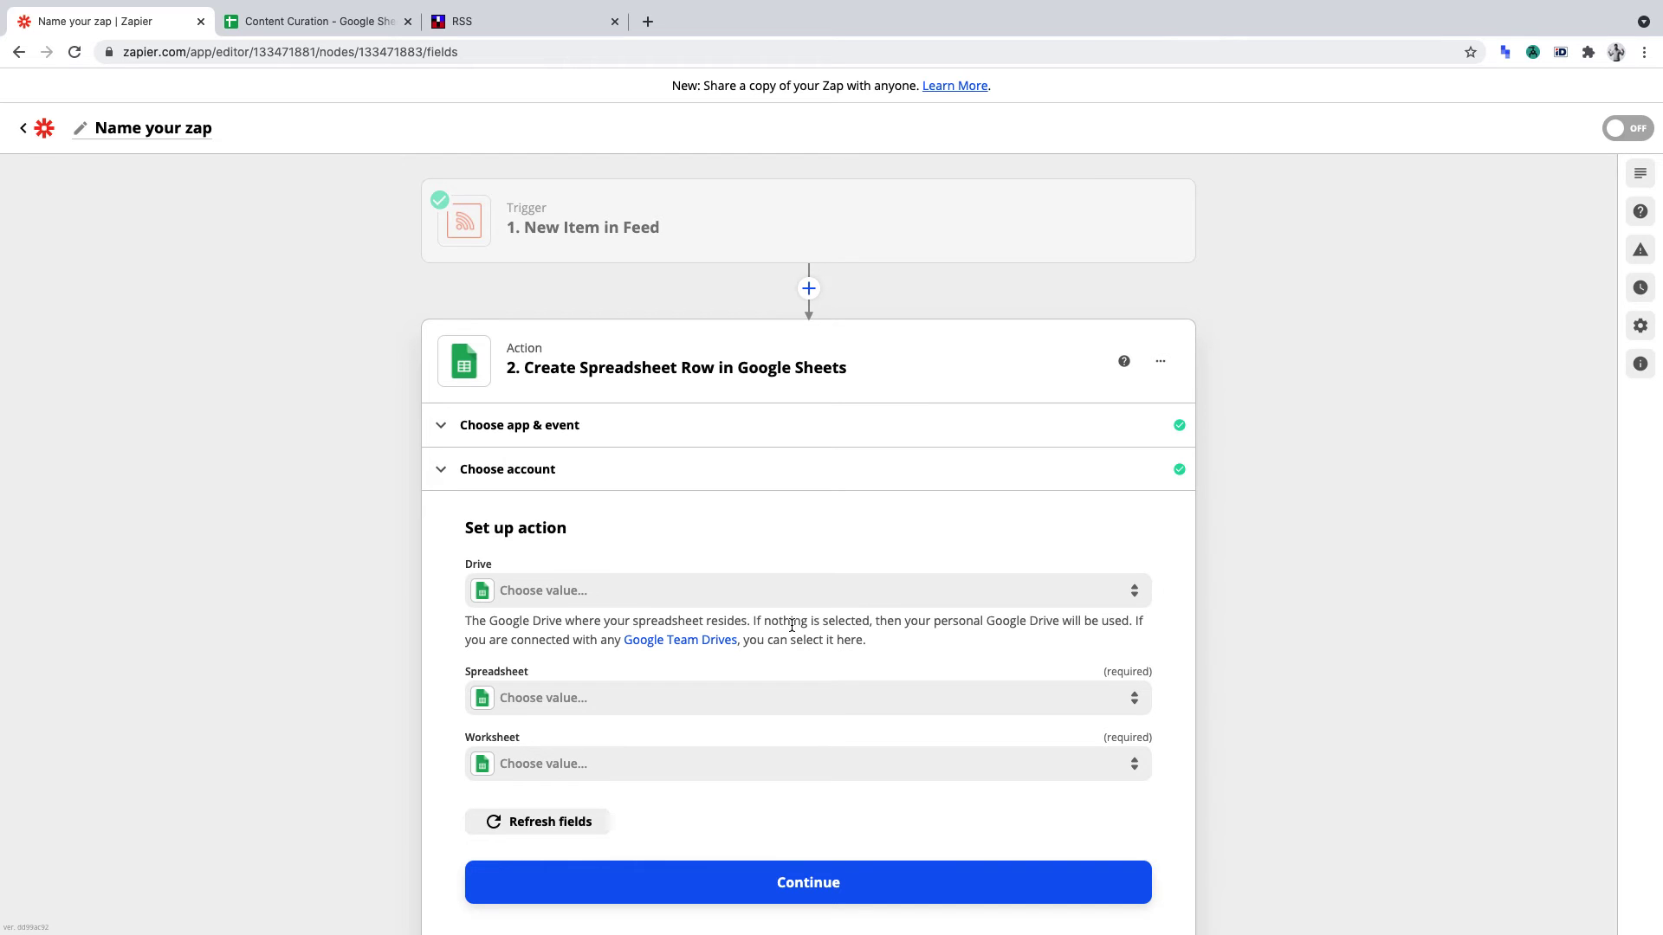
click(315, 31)
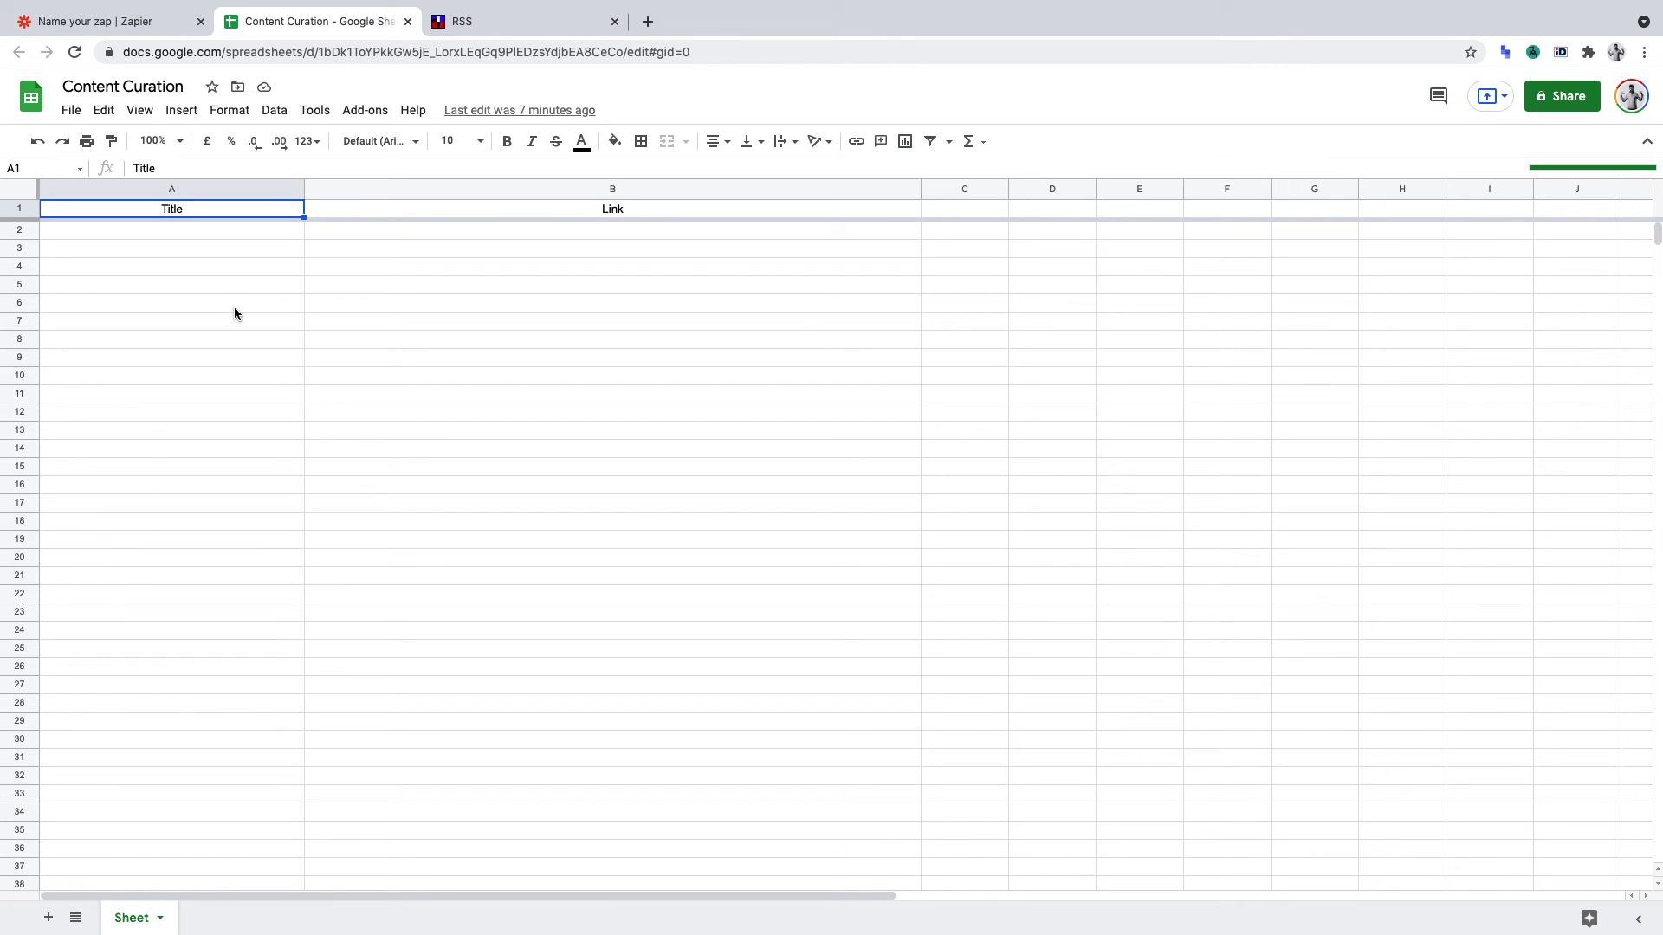
click(138, 19)
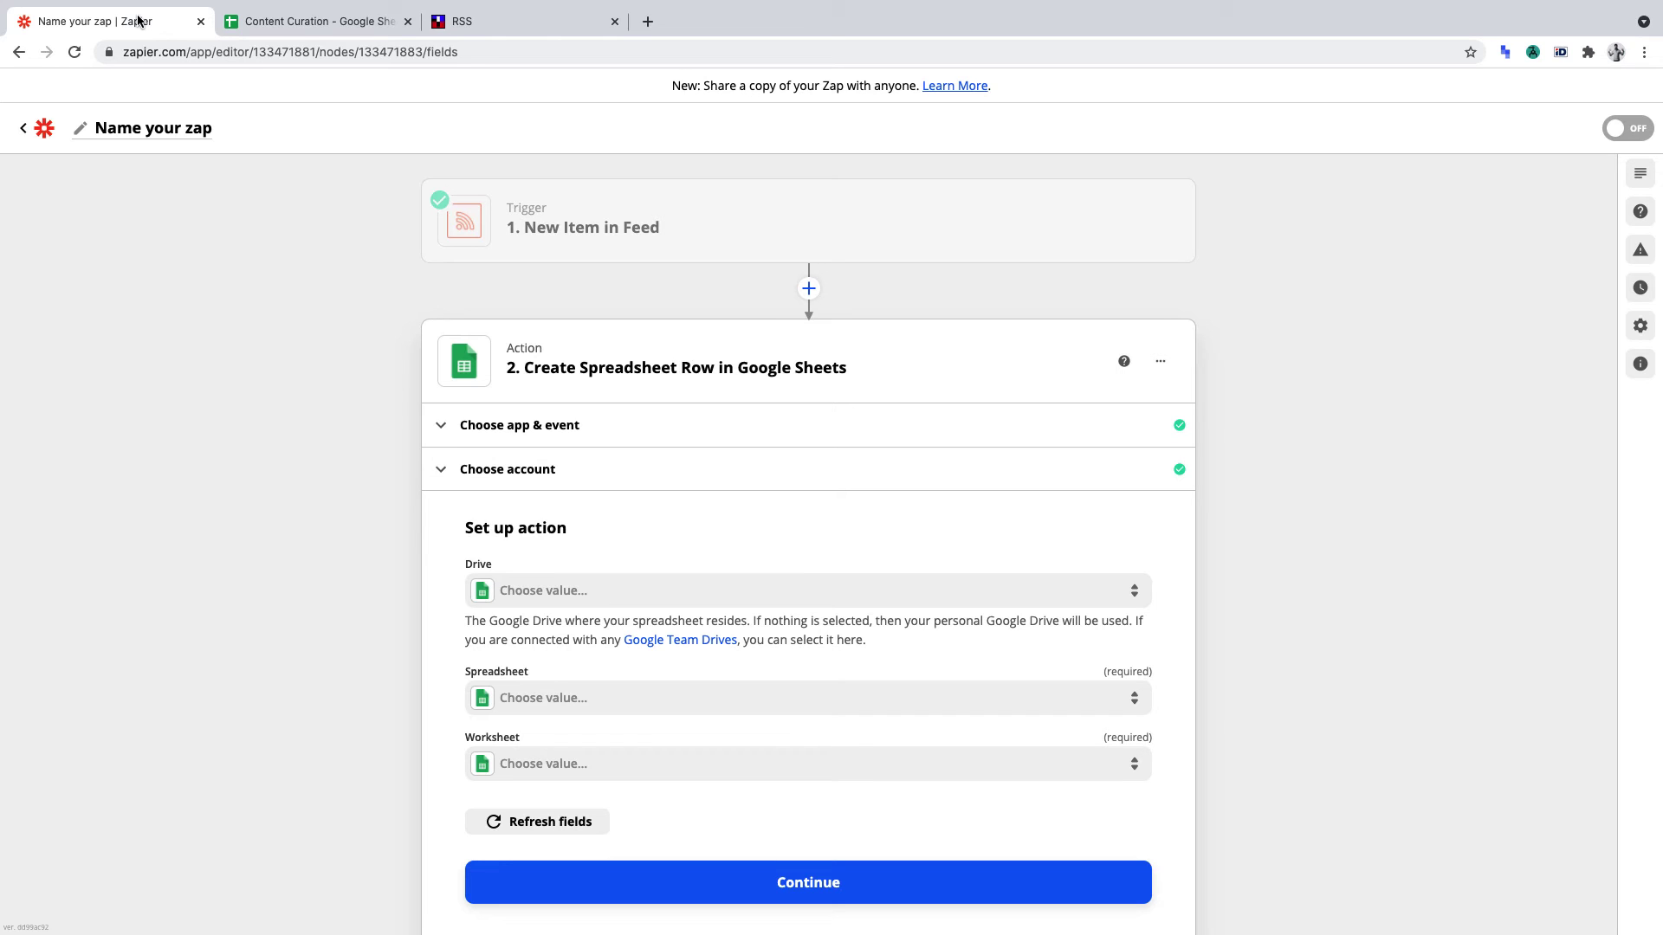
- Target My Google Drive, the Content Curation spreadsheet, and its worksheet named Sheet
click(551, 588)
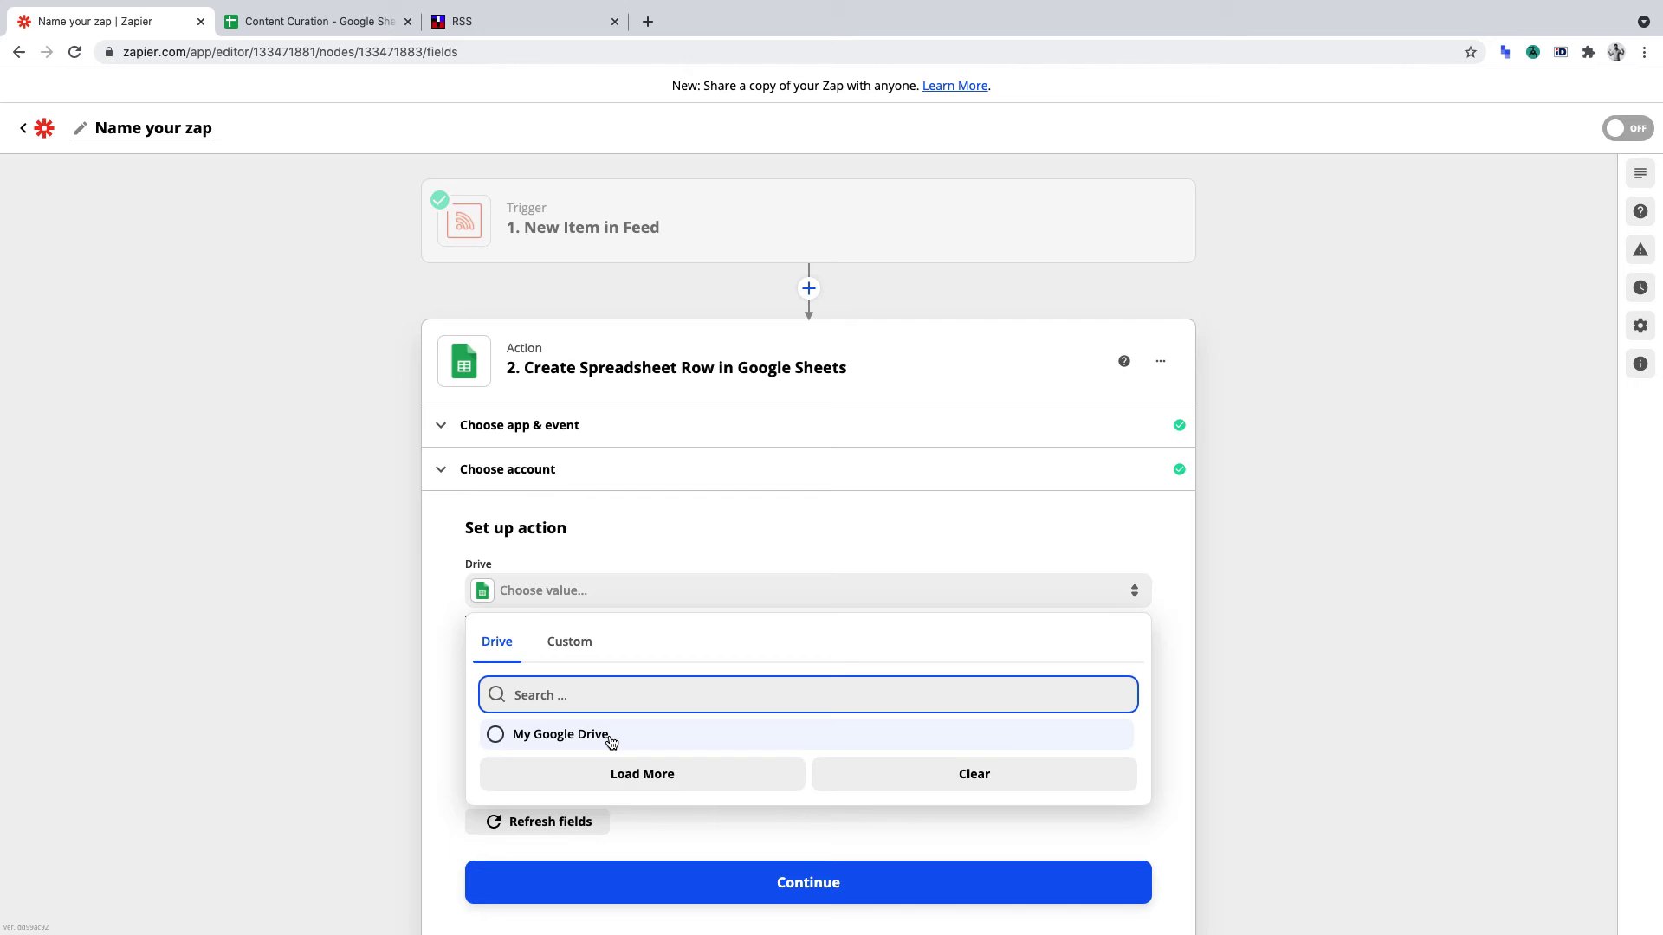
click(611, 743)
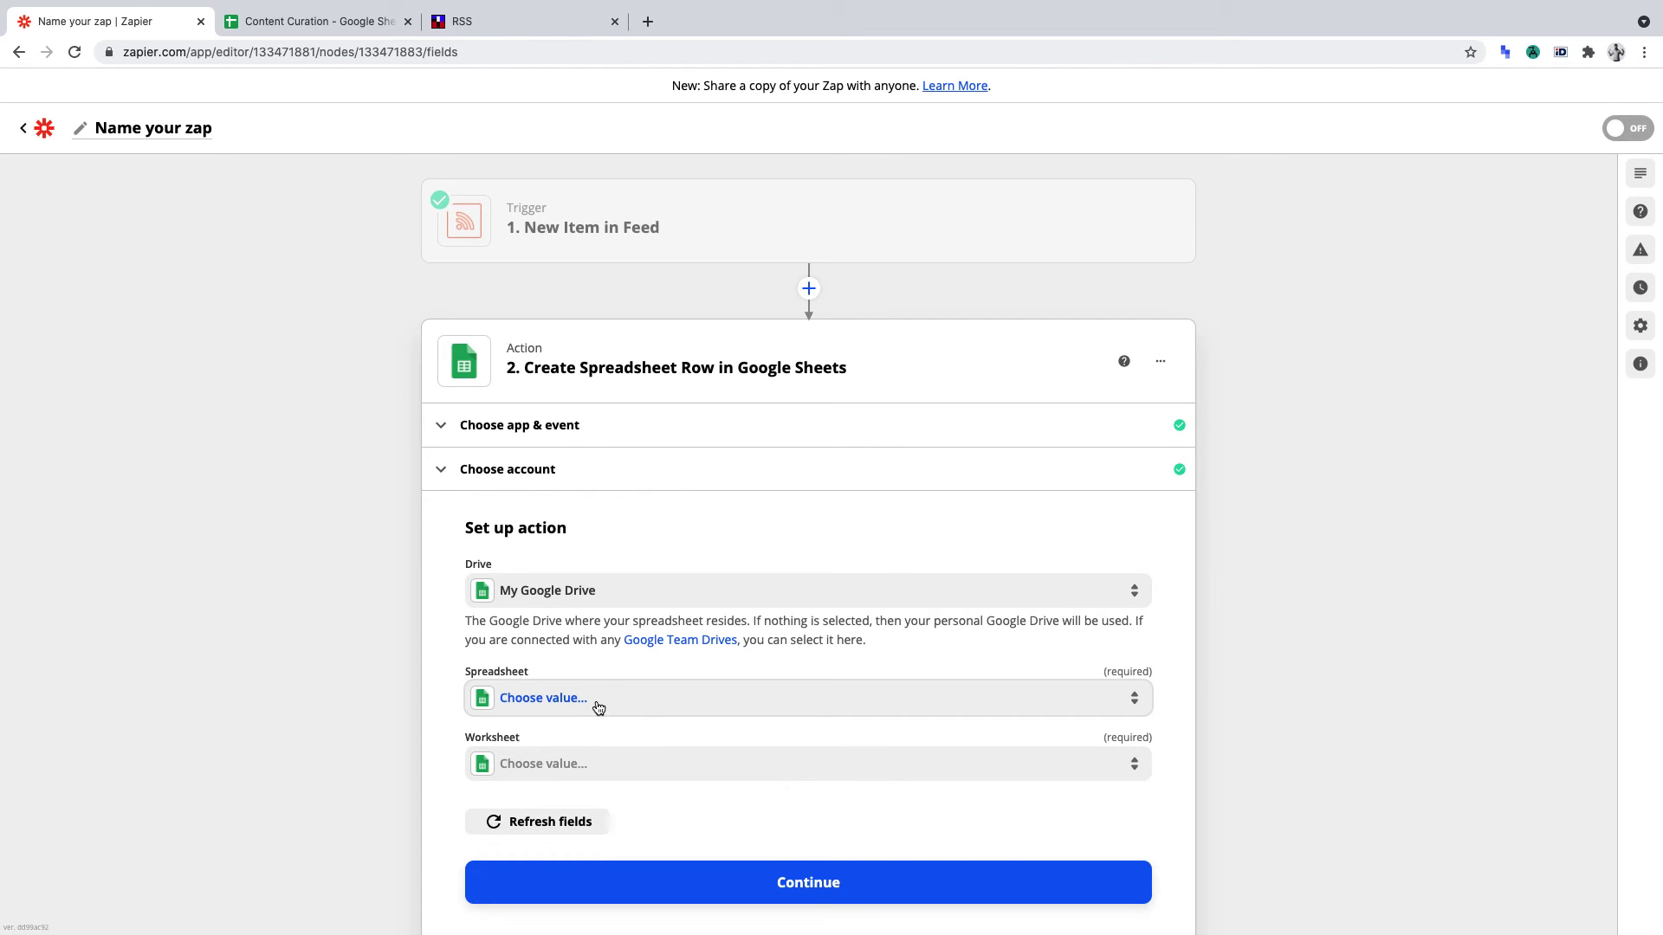
click(598, 707)
text(content cura)
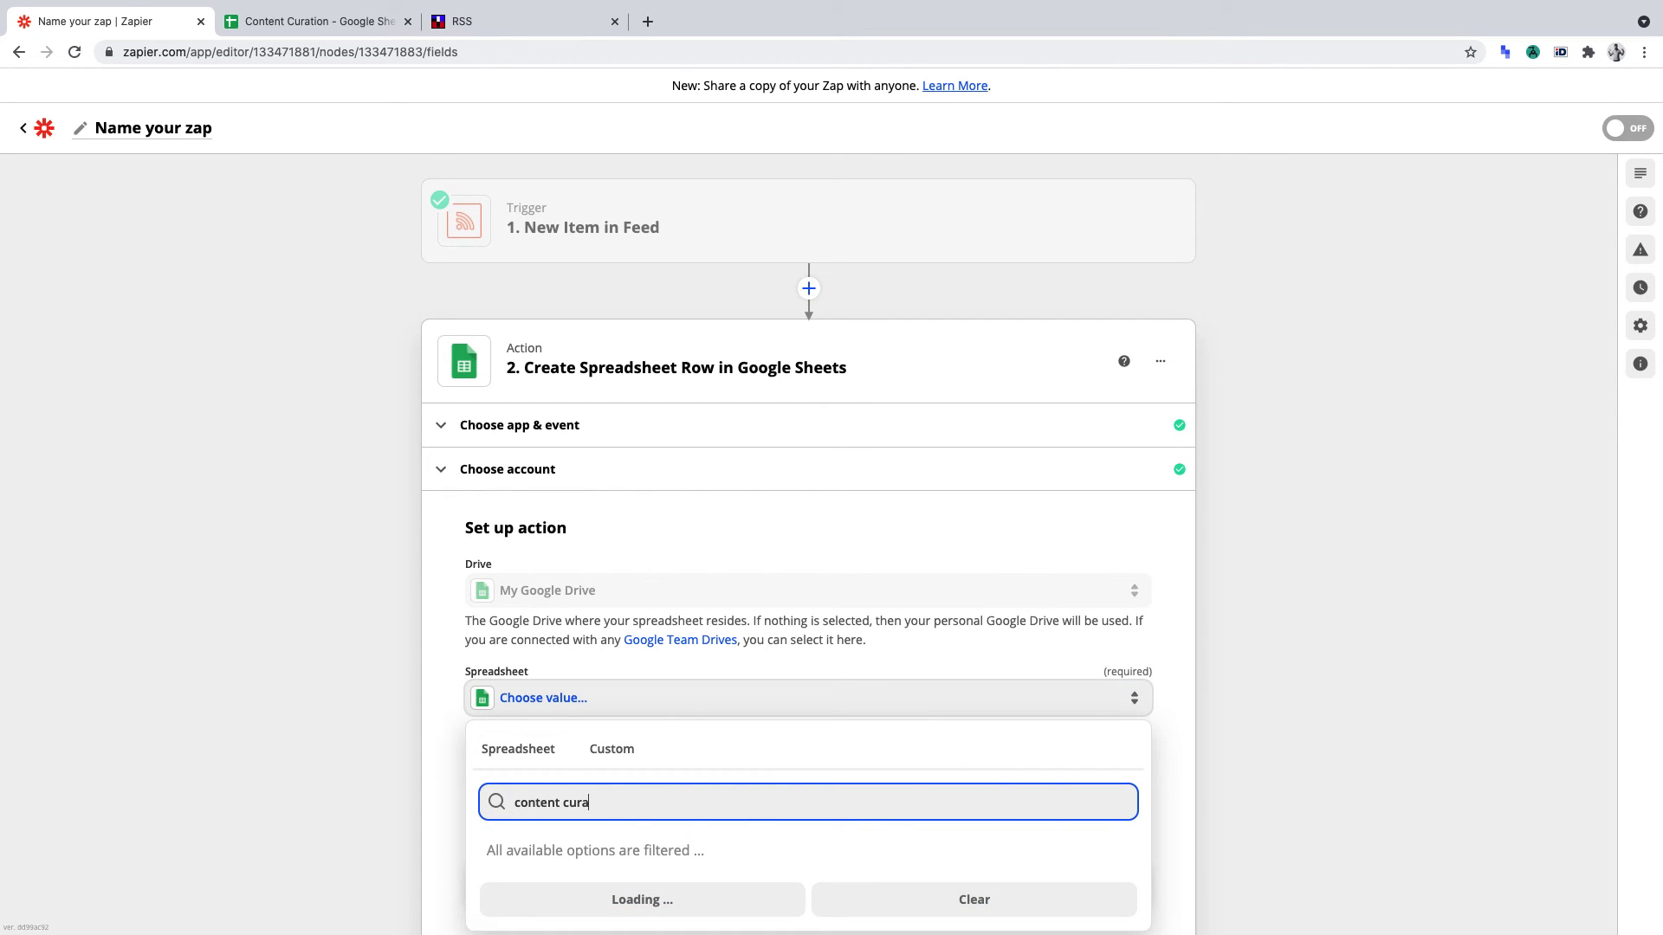
text(tion)
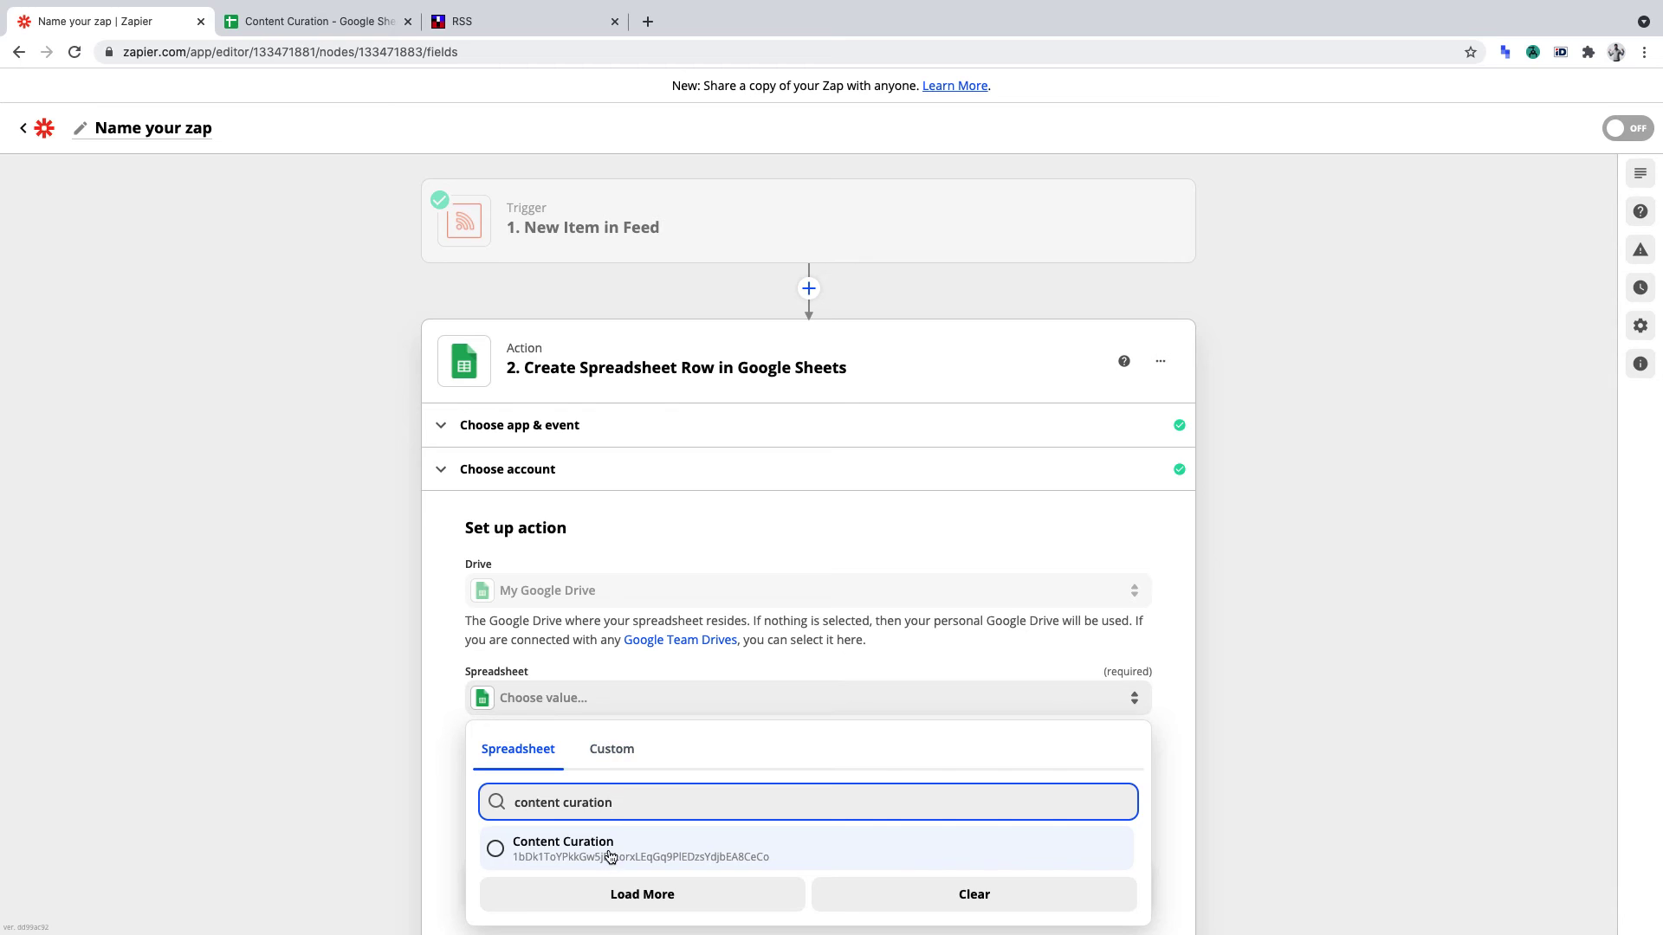
click(609, 858)
scroll(367, 668, down, 1)
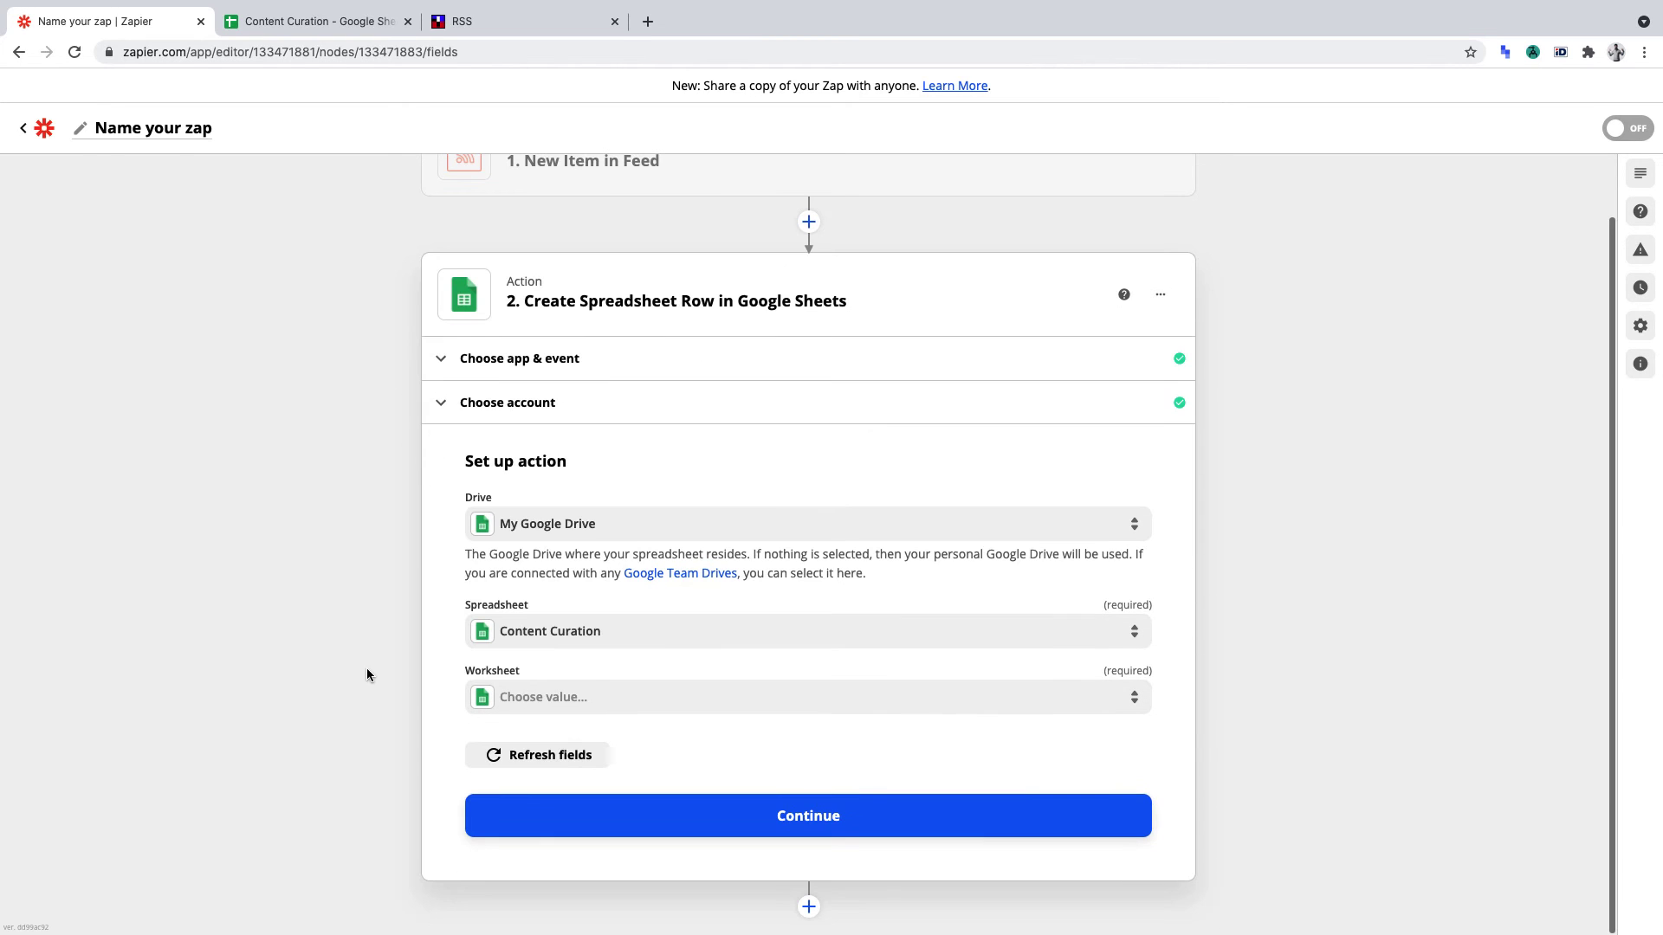
click(600, 693)
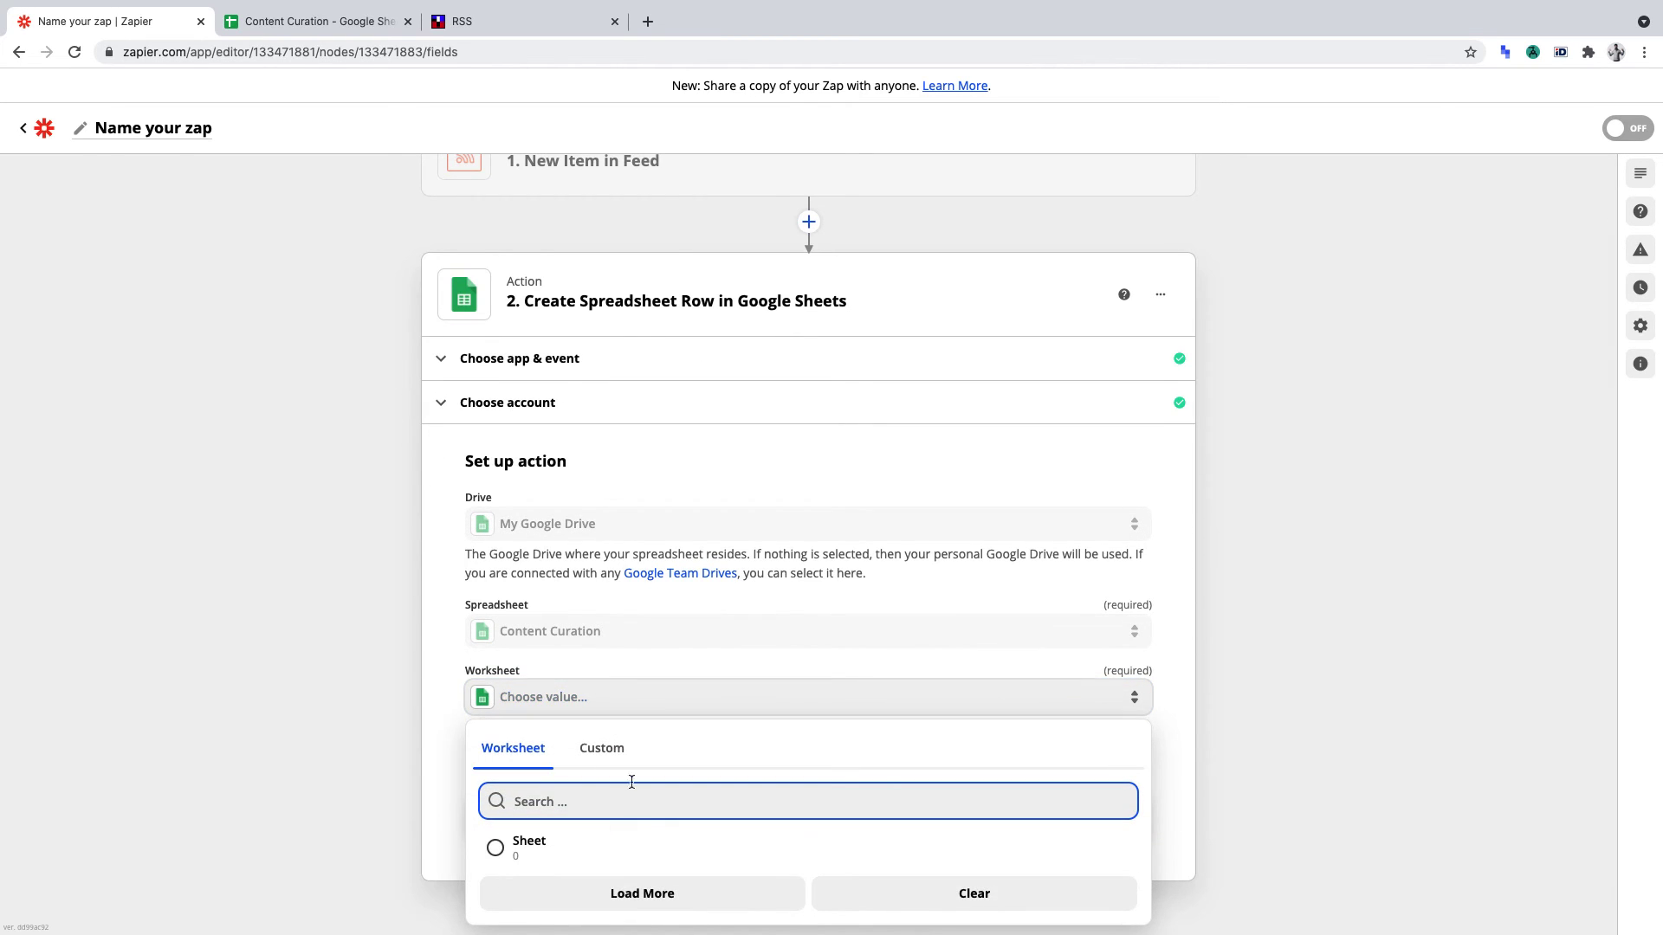
click(622, 849)
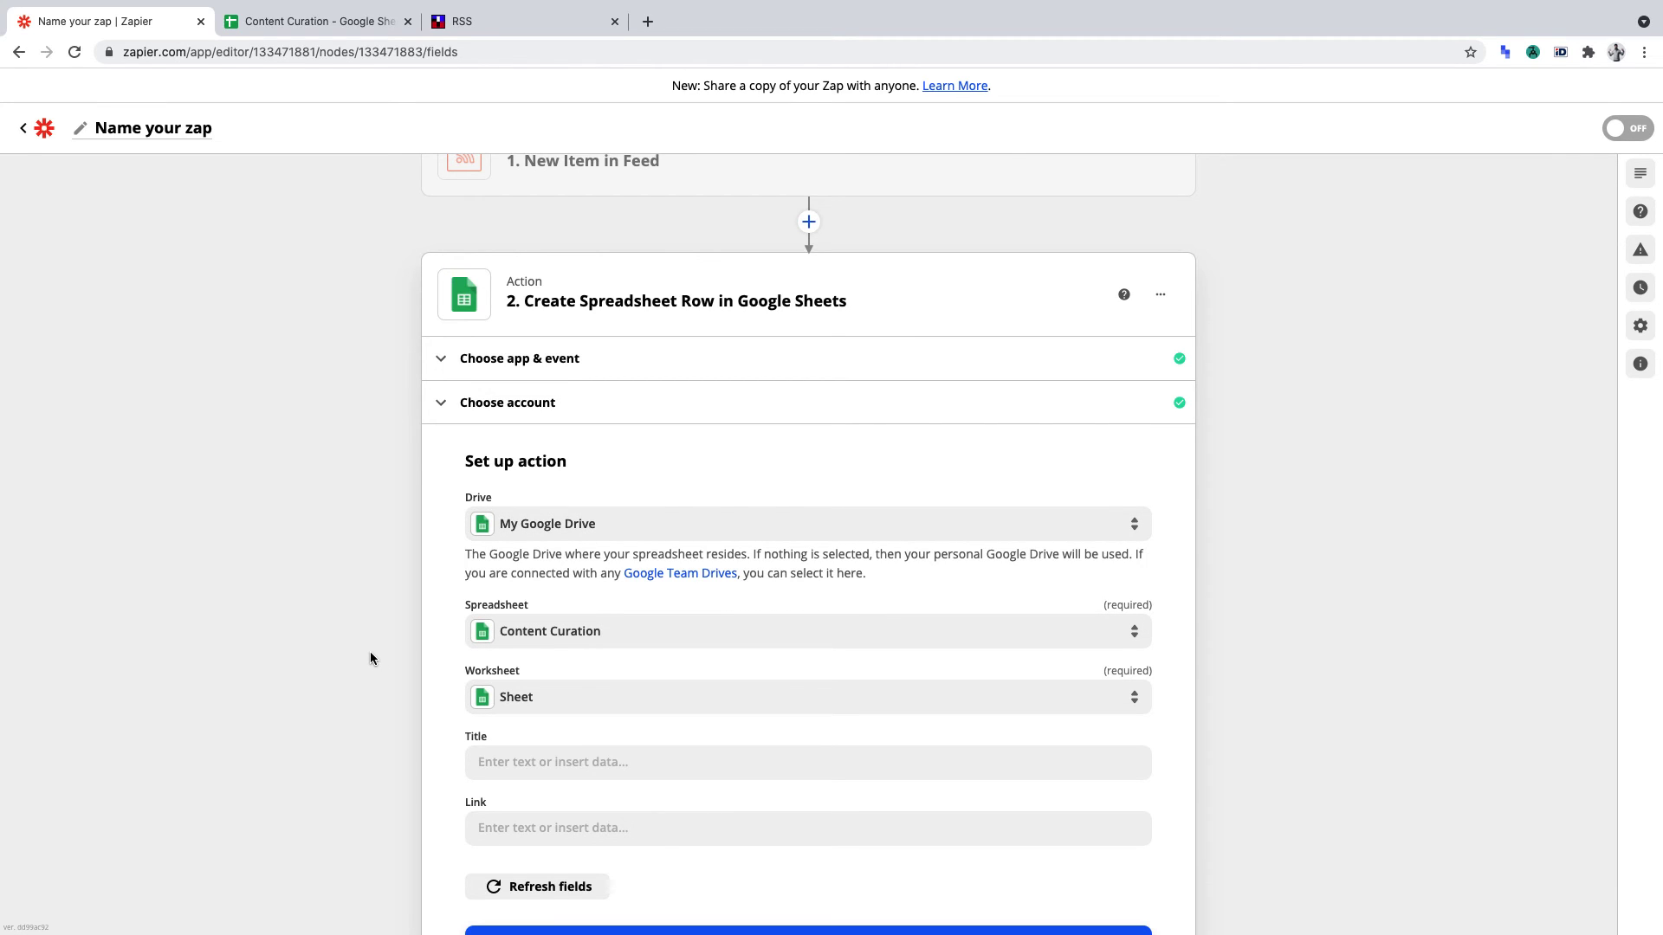
scroll(370, 658, down, 2)
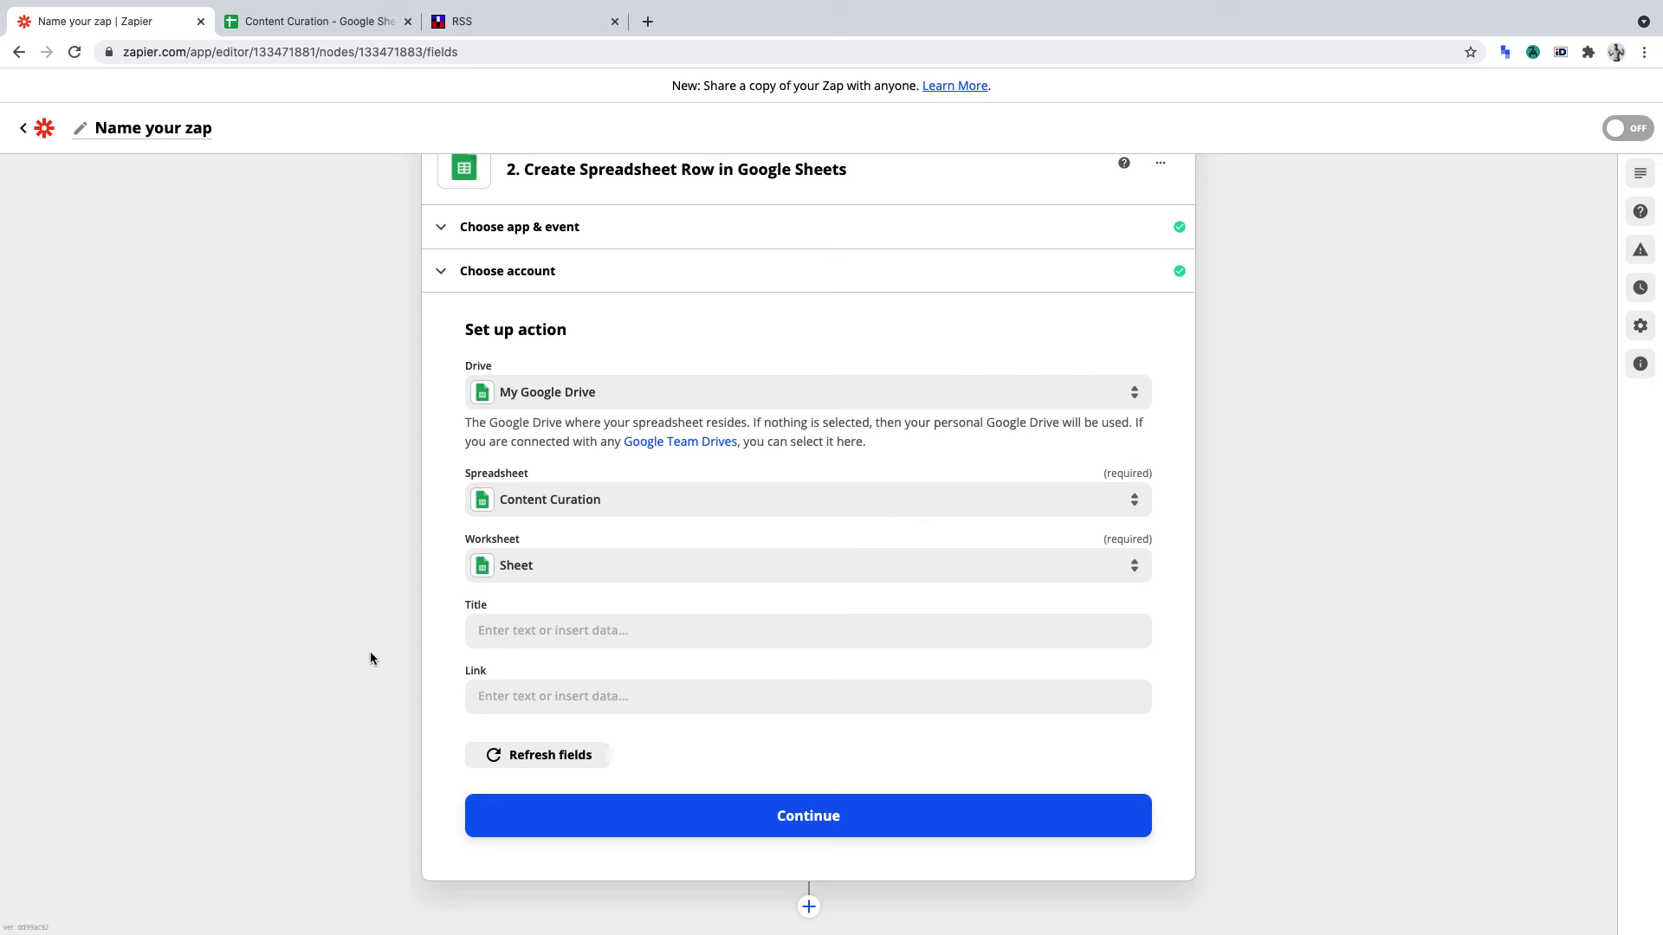
- Map '1. Title' and '1. Link' from New Item in Feed into the Title and Link fields
click(570, 632)
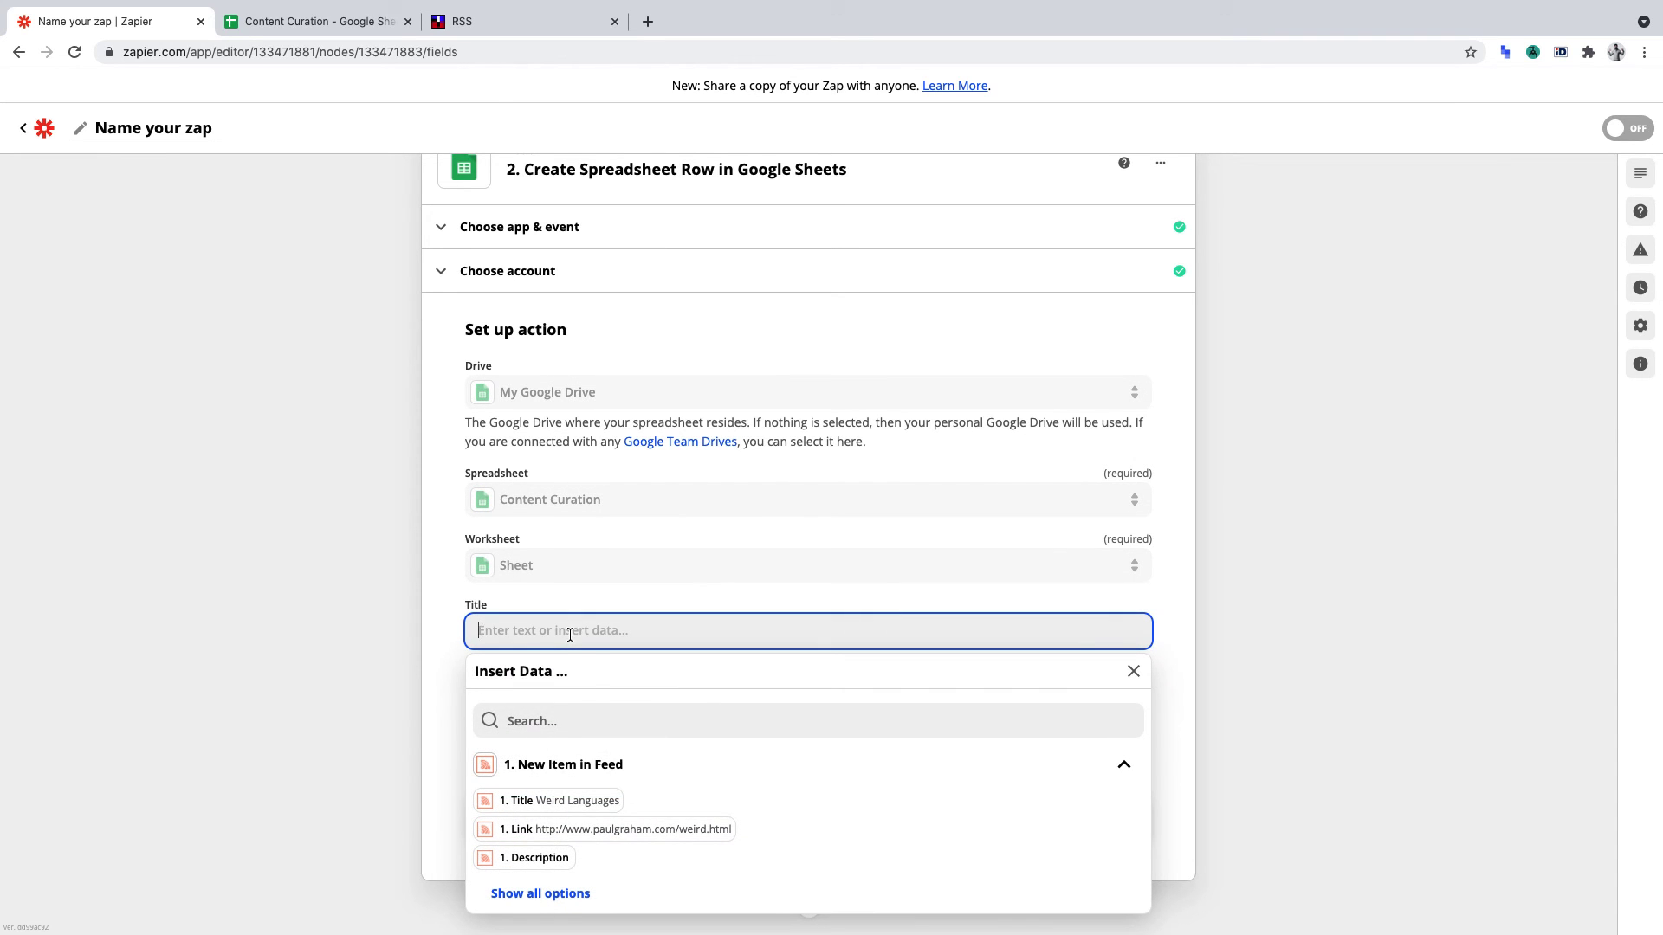
click(587, 800)
click(373, 658)
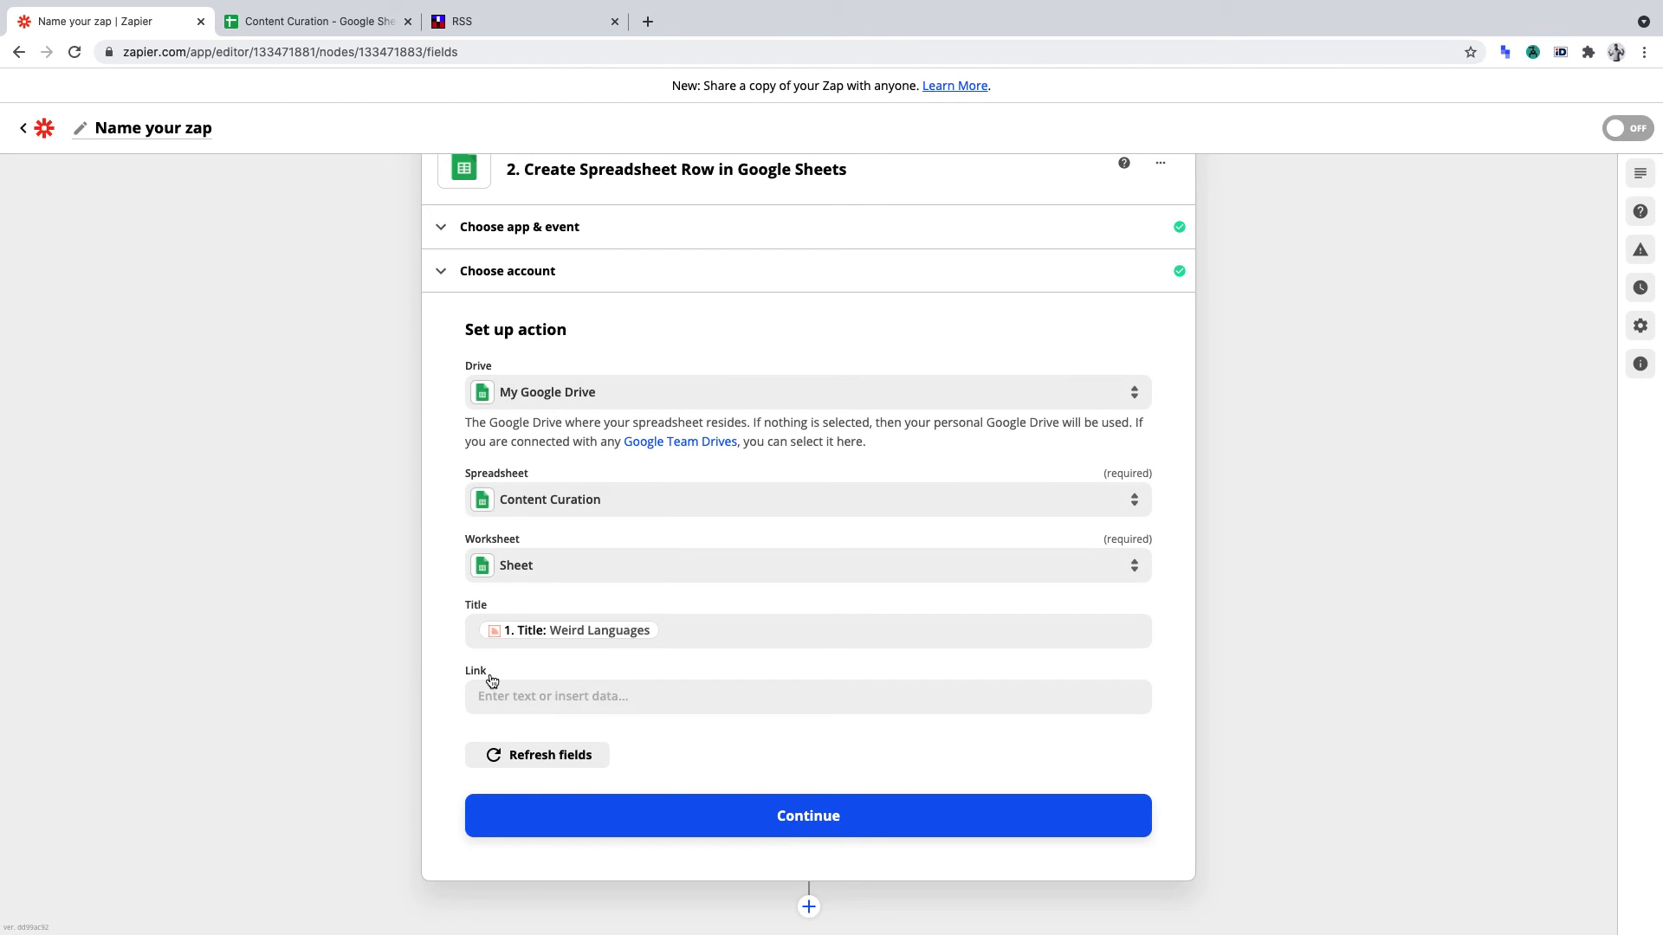
click(566, 693)
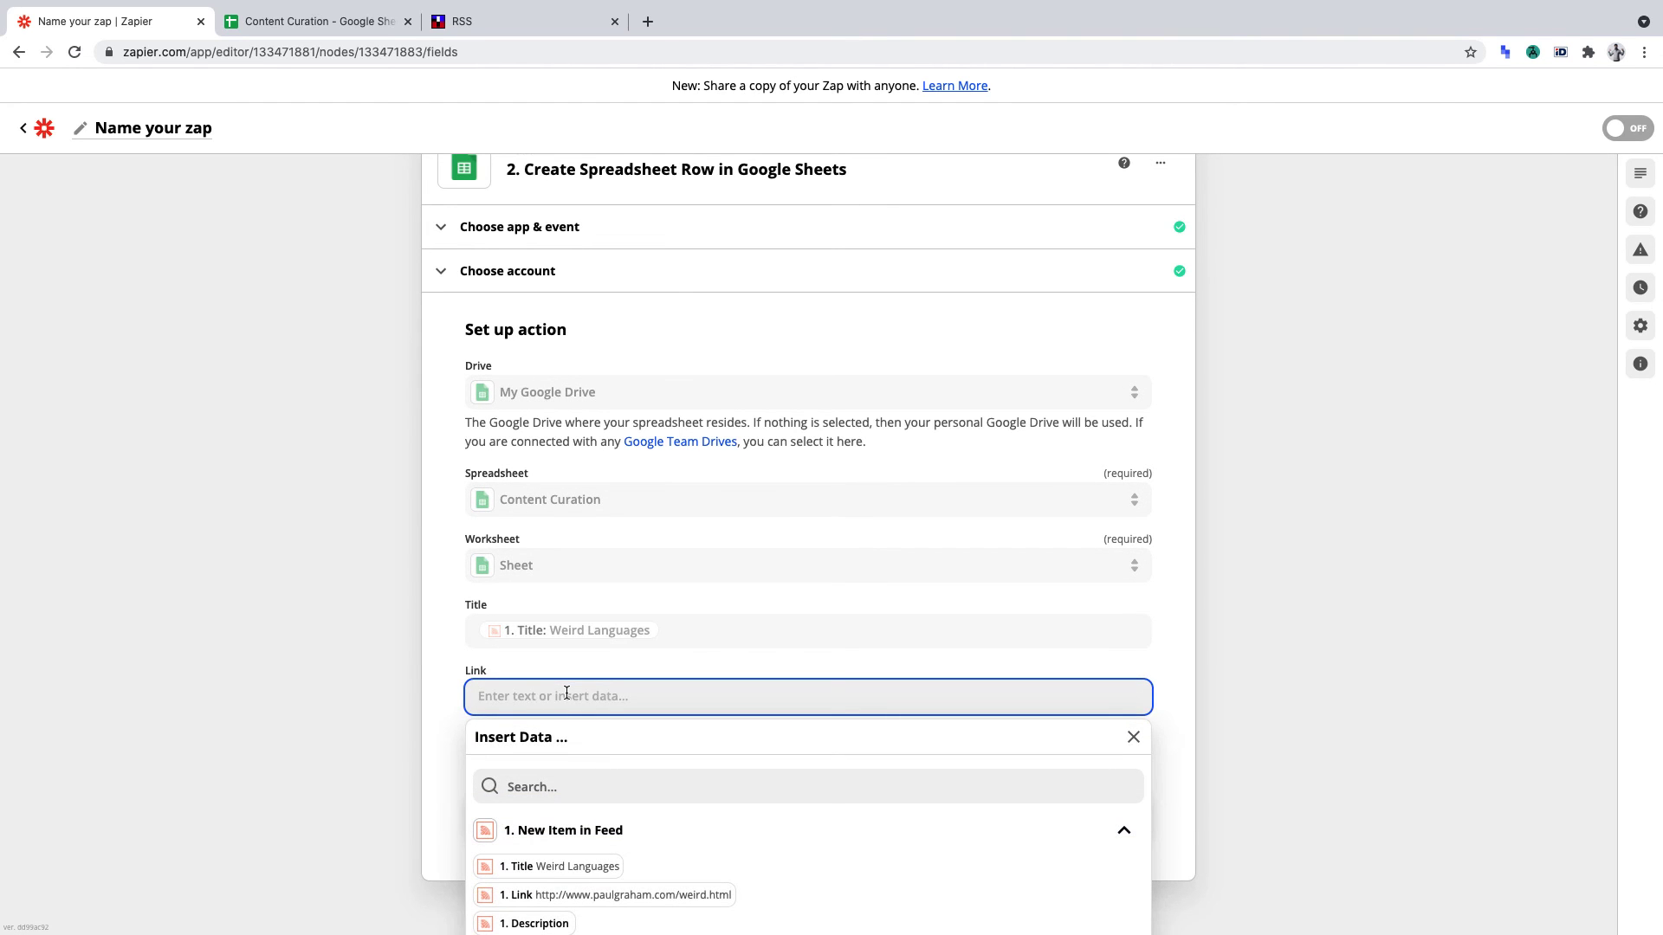
click(666, 850)
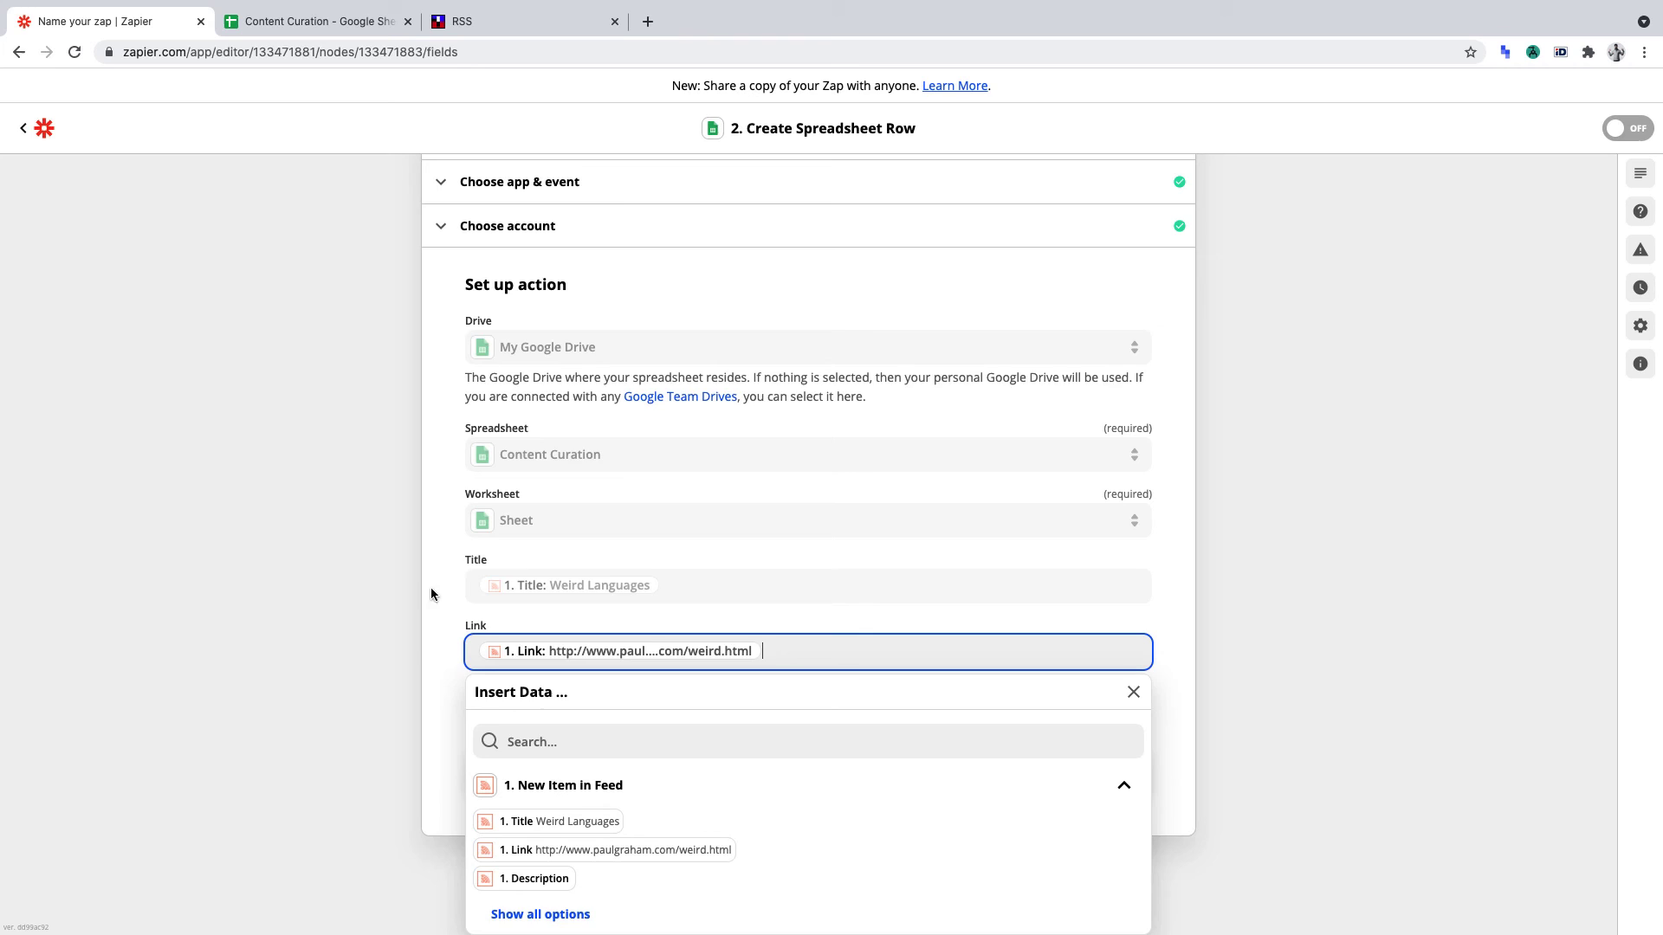
click(349, 563)
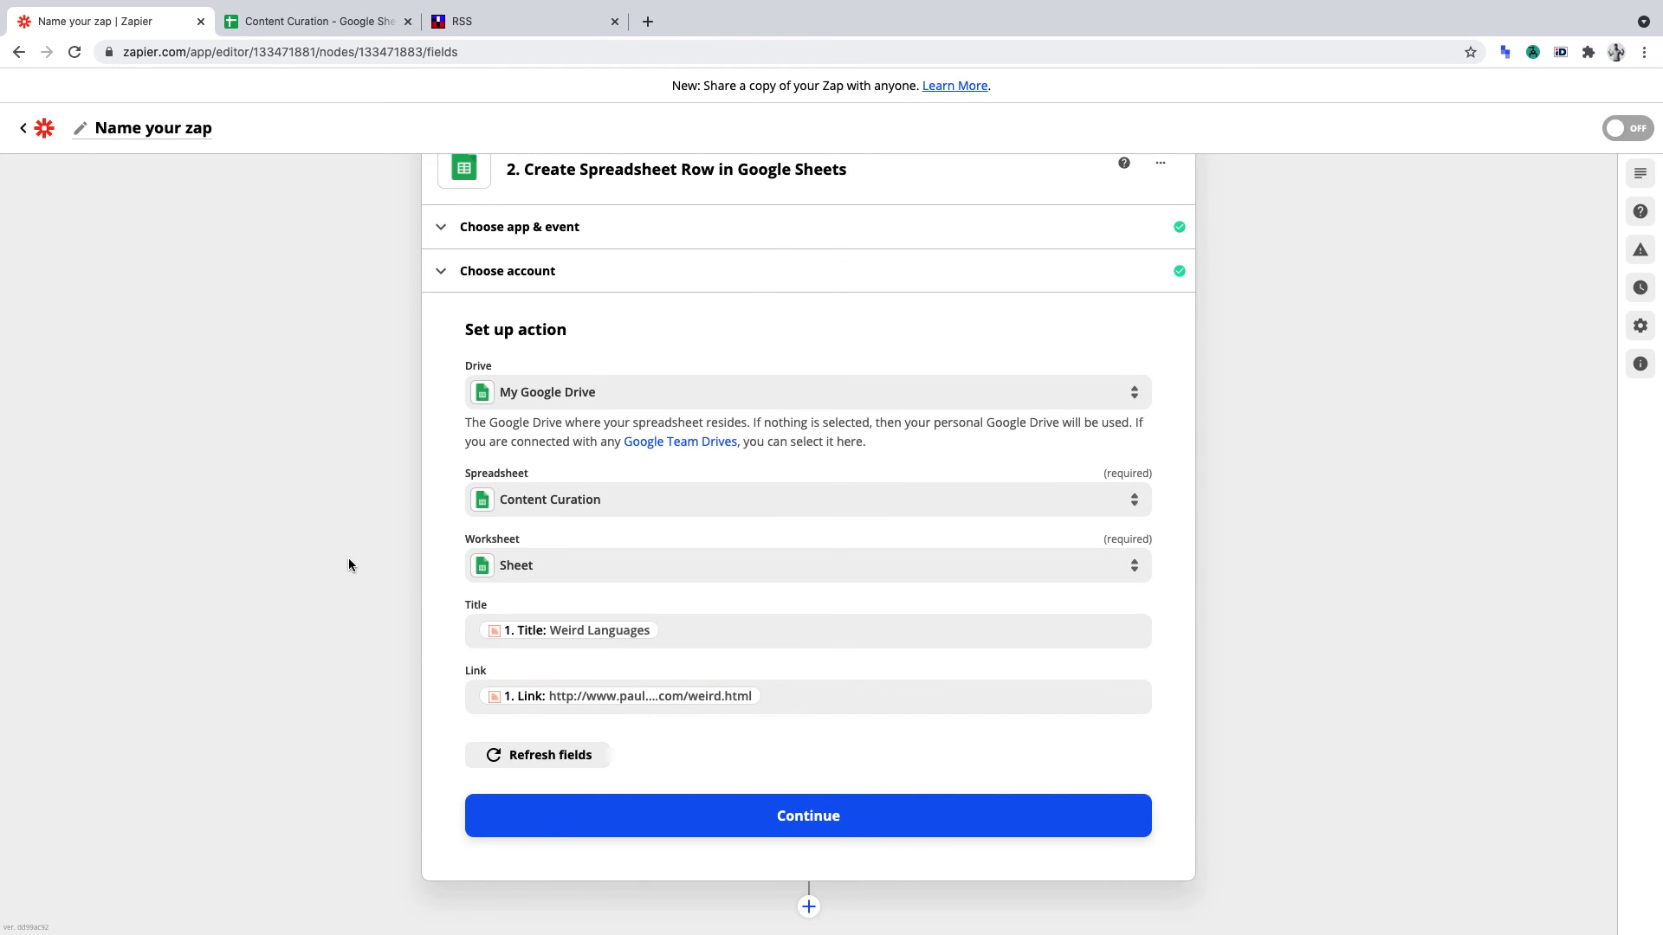
click(743, 825)
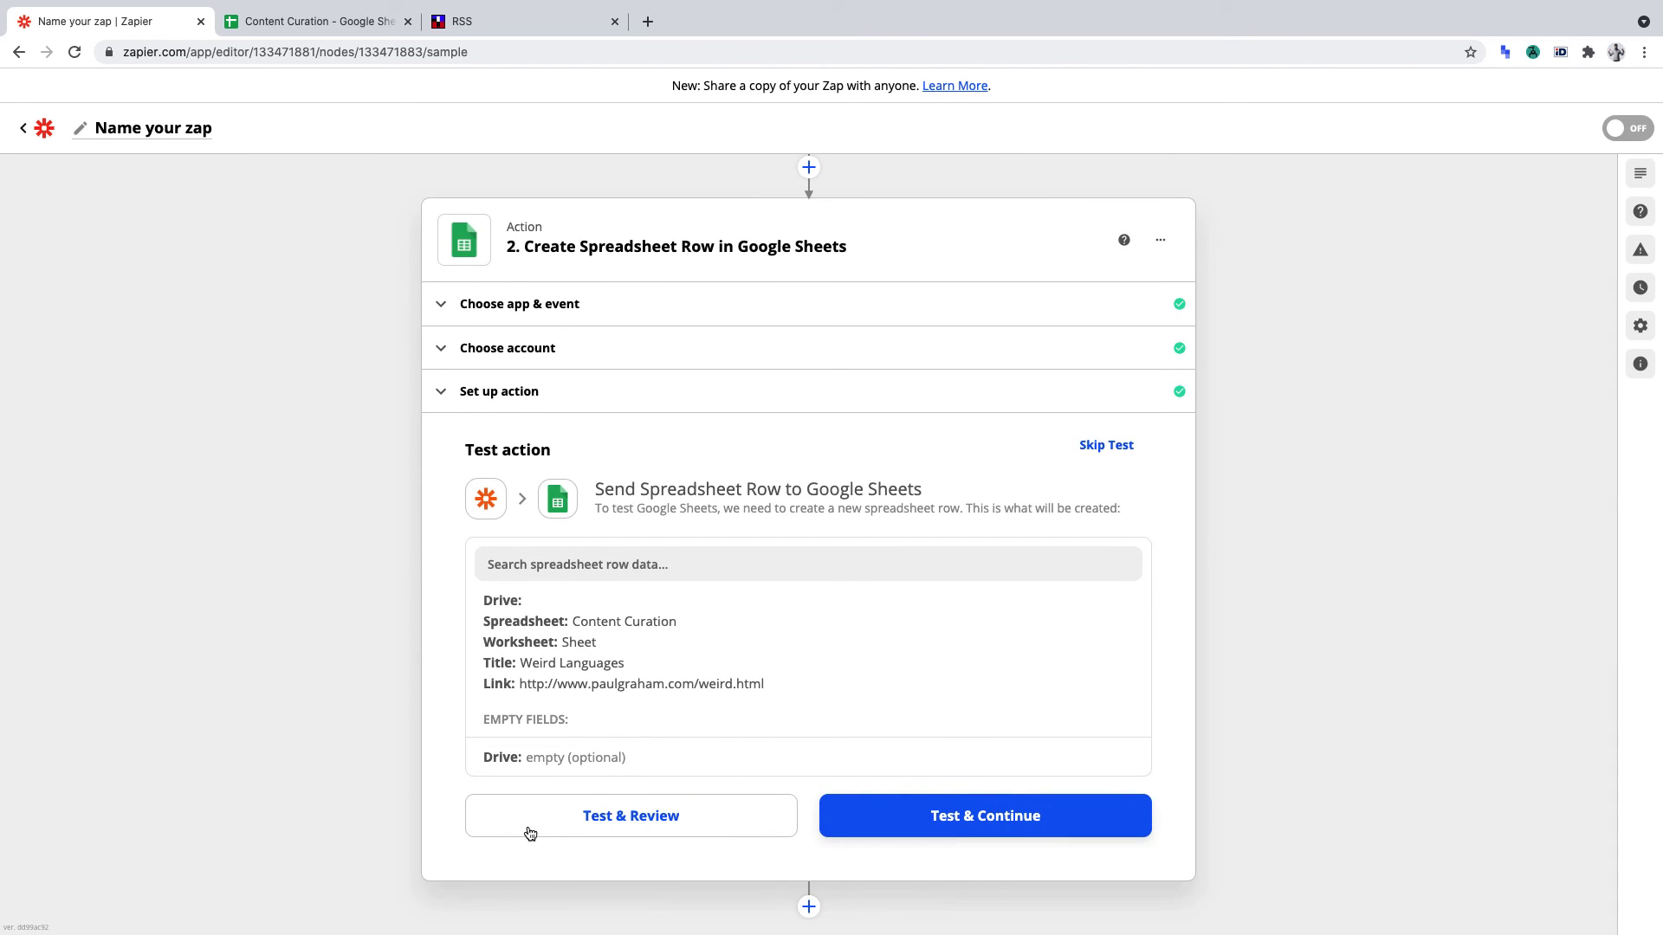
- Run the action test and check Content Curation for the new Weird Languages row
click(632, 819)
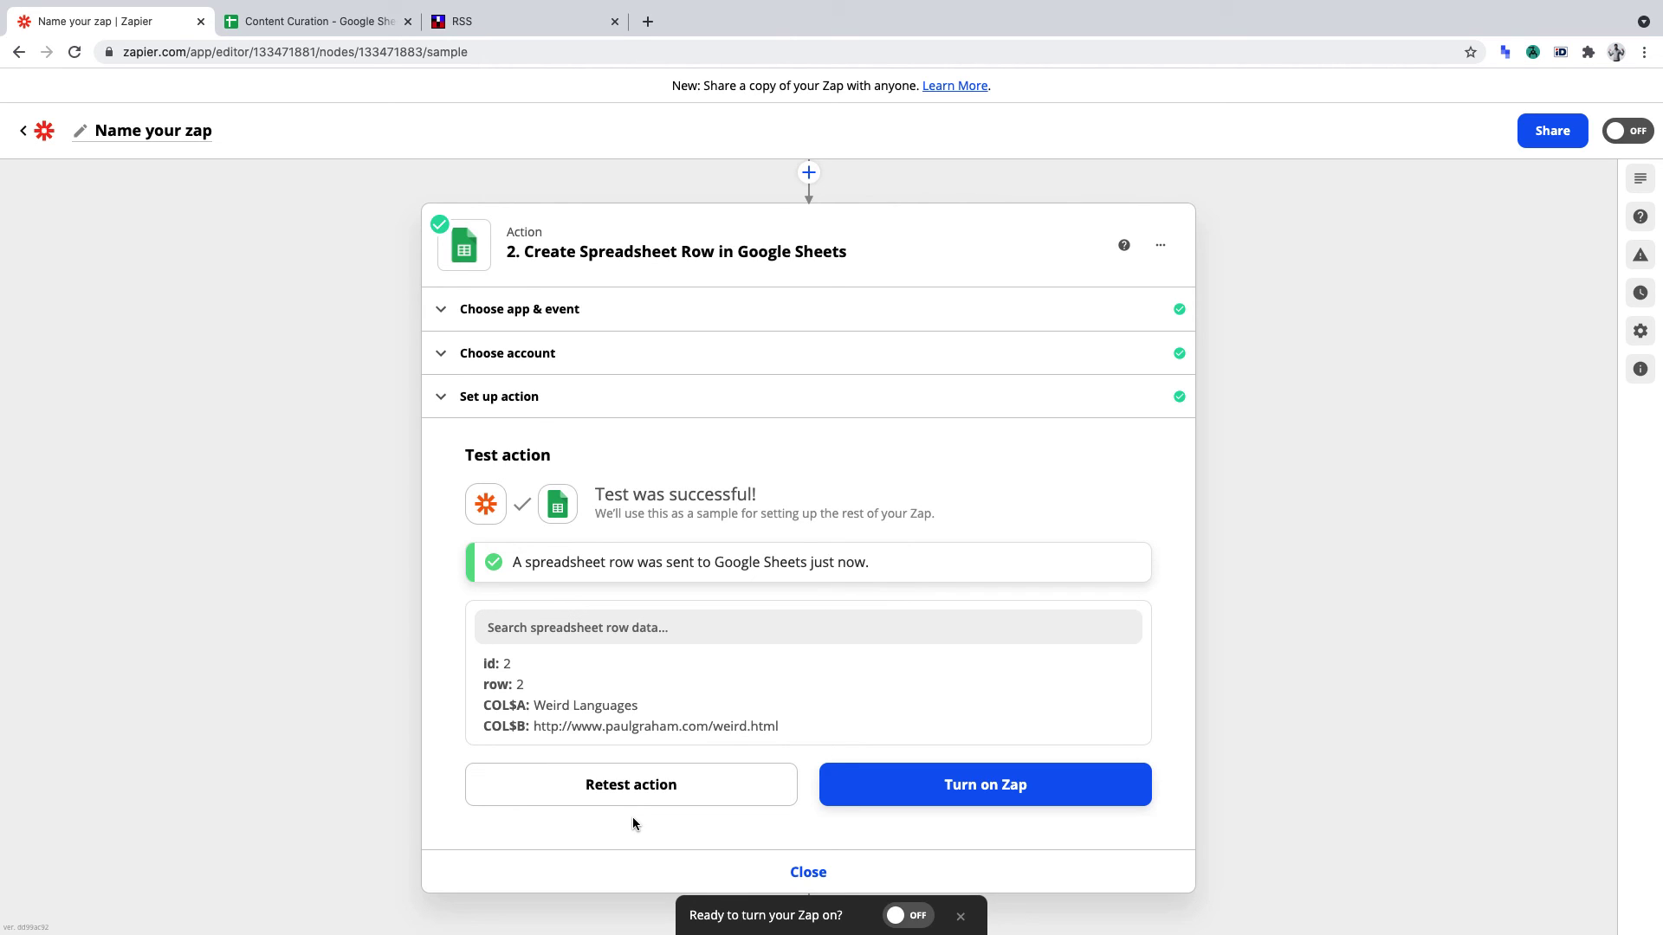
click(336, 24)
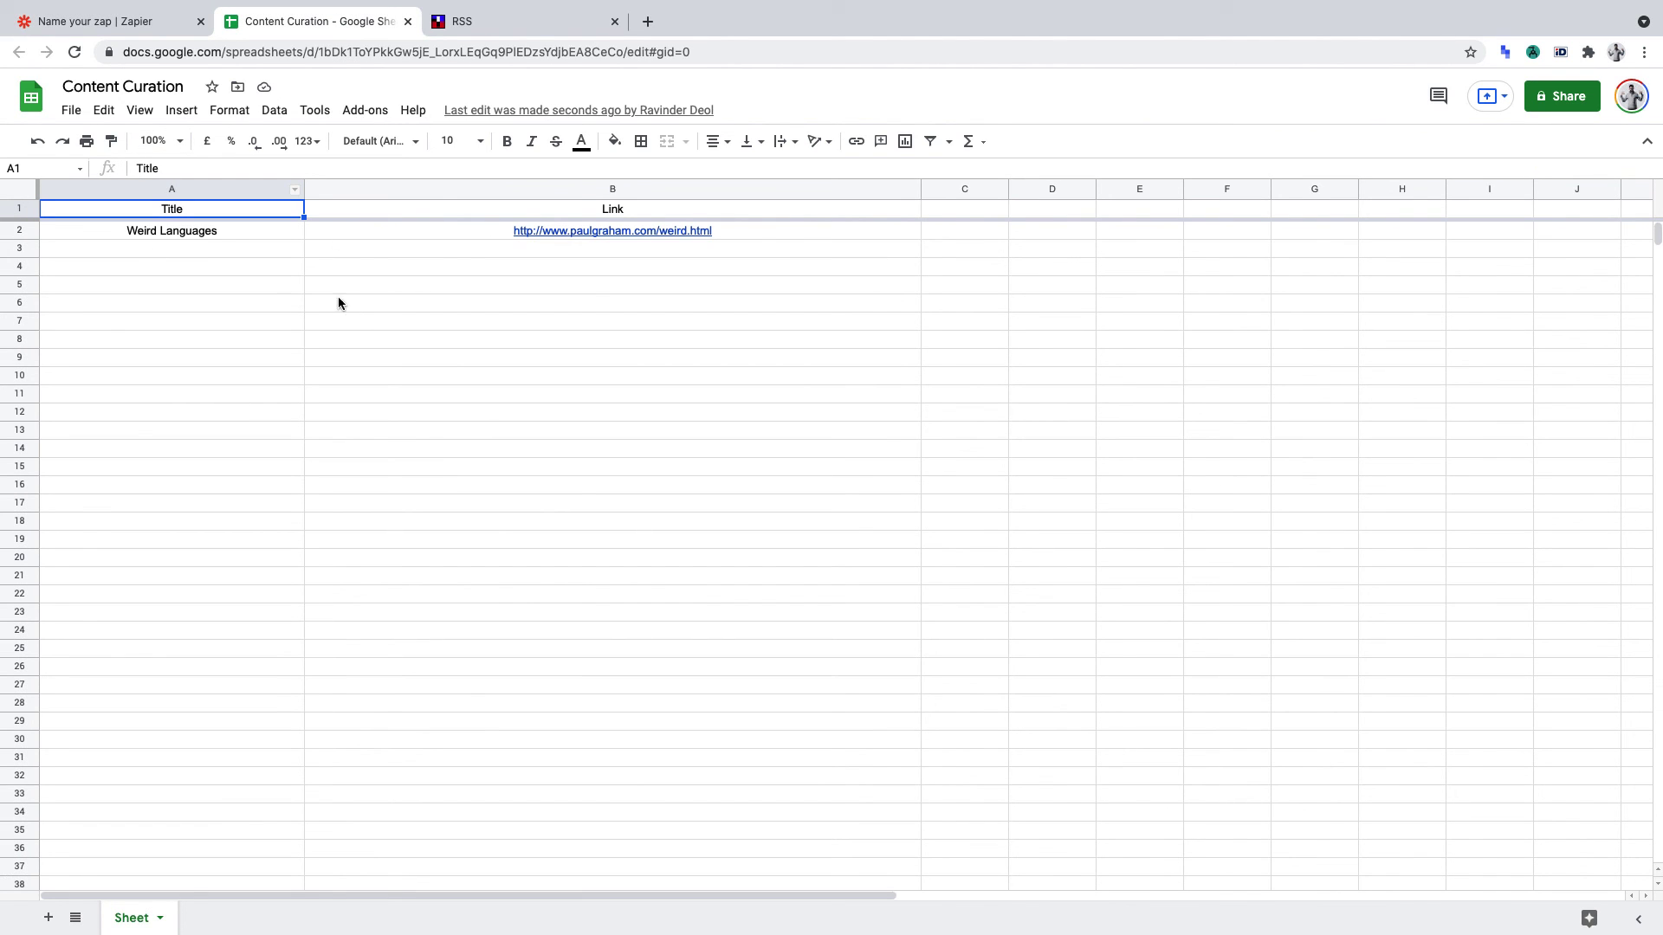
- Check cells A2 and B2 for Weird Languages and its weird.html link, then return to Zapier
click(208, 230)
click(361, 232)
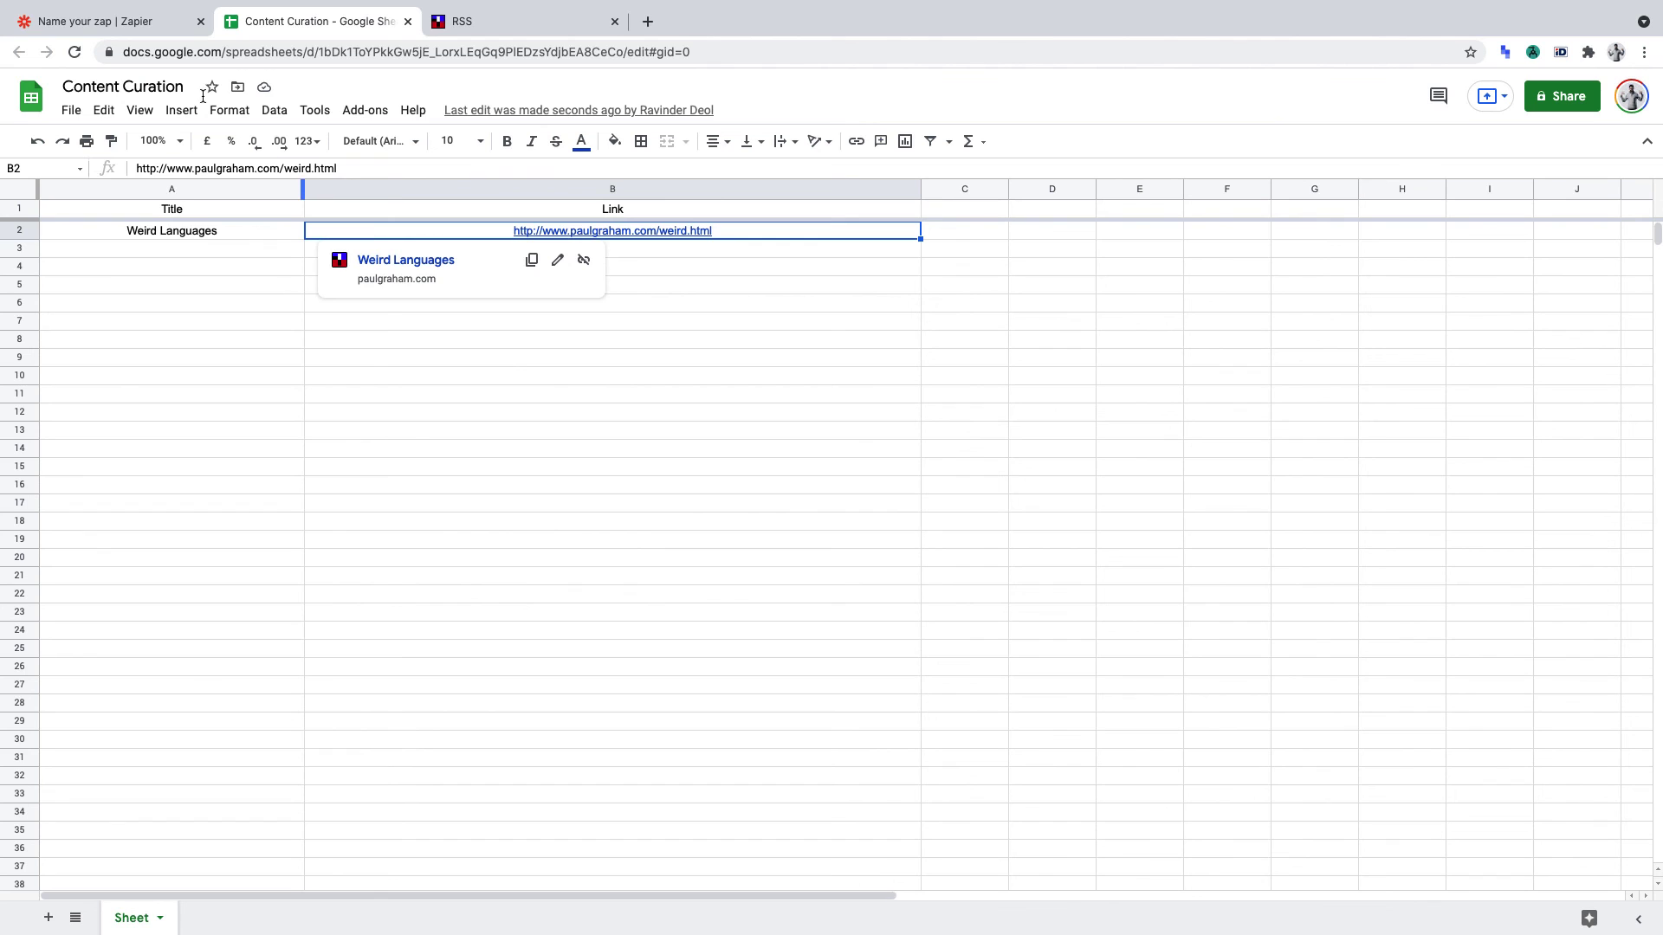
click(135, 23)
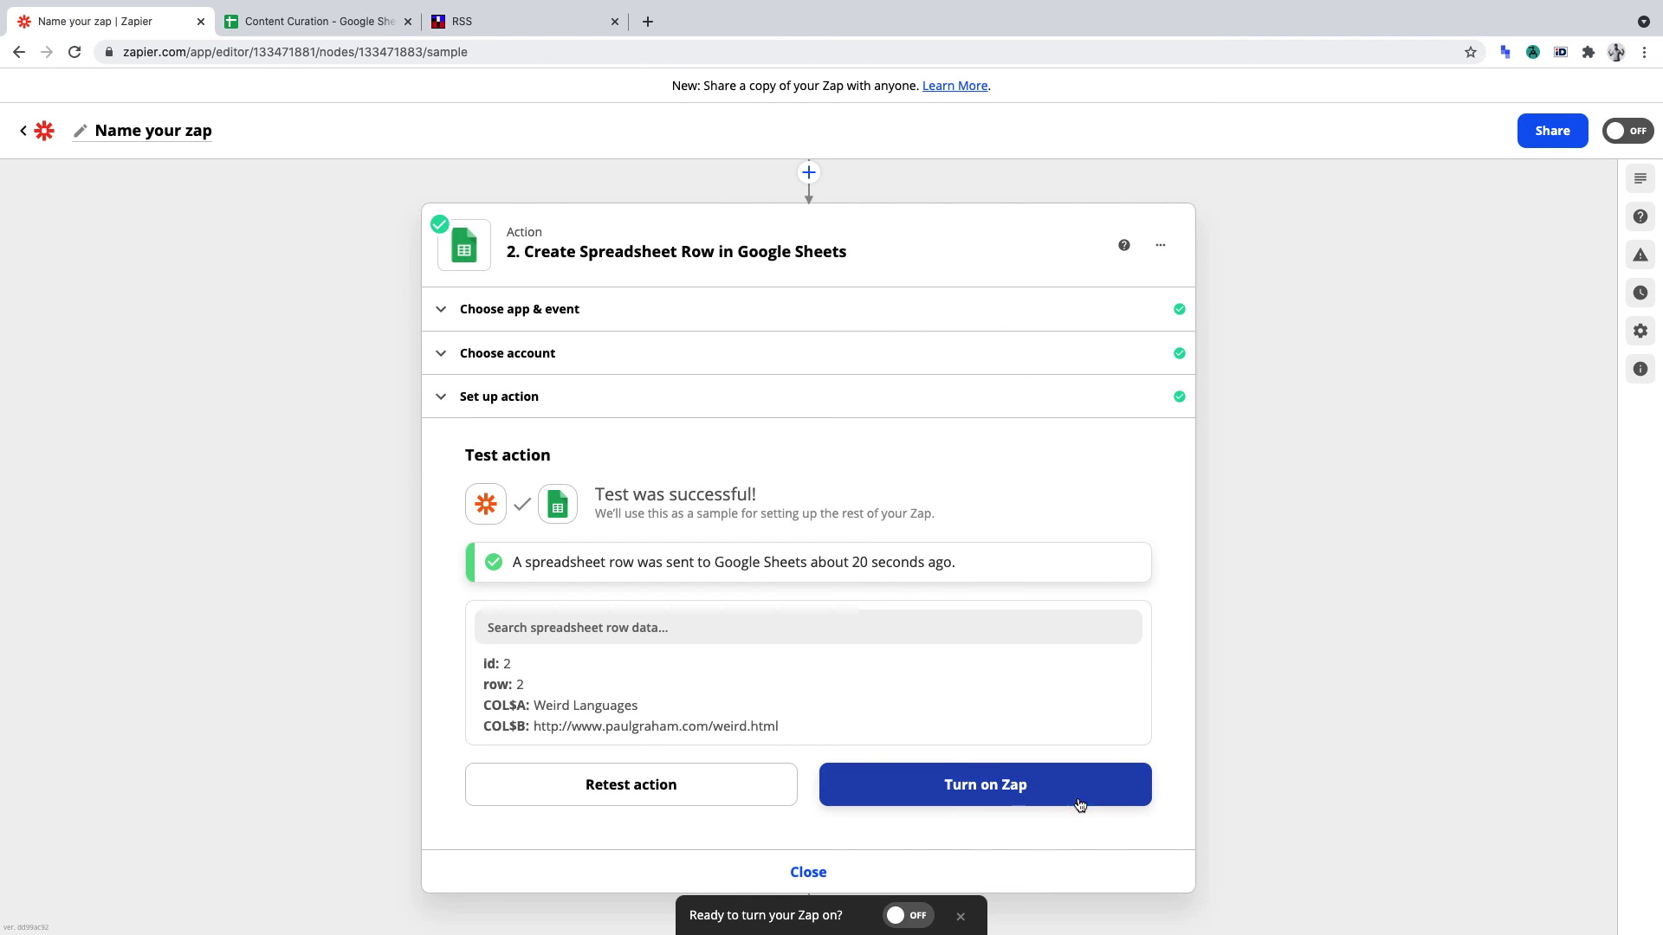